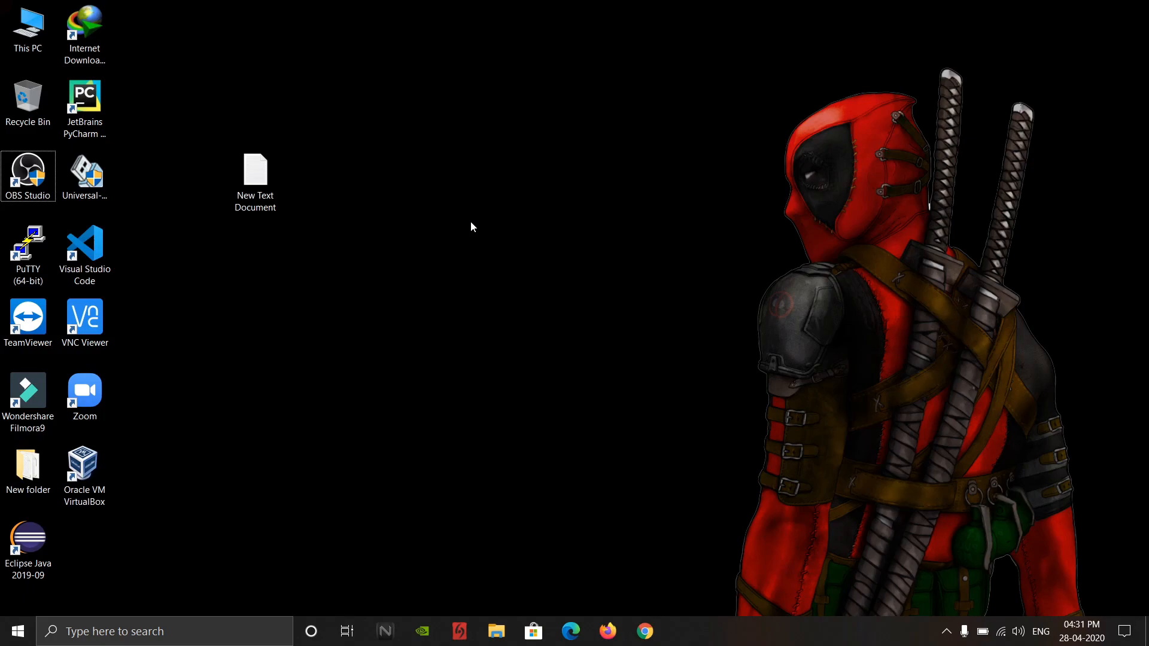
- Switch to Google Chrome and load the Parrot Security website at parrotsec.org
left_click(650, 631)
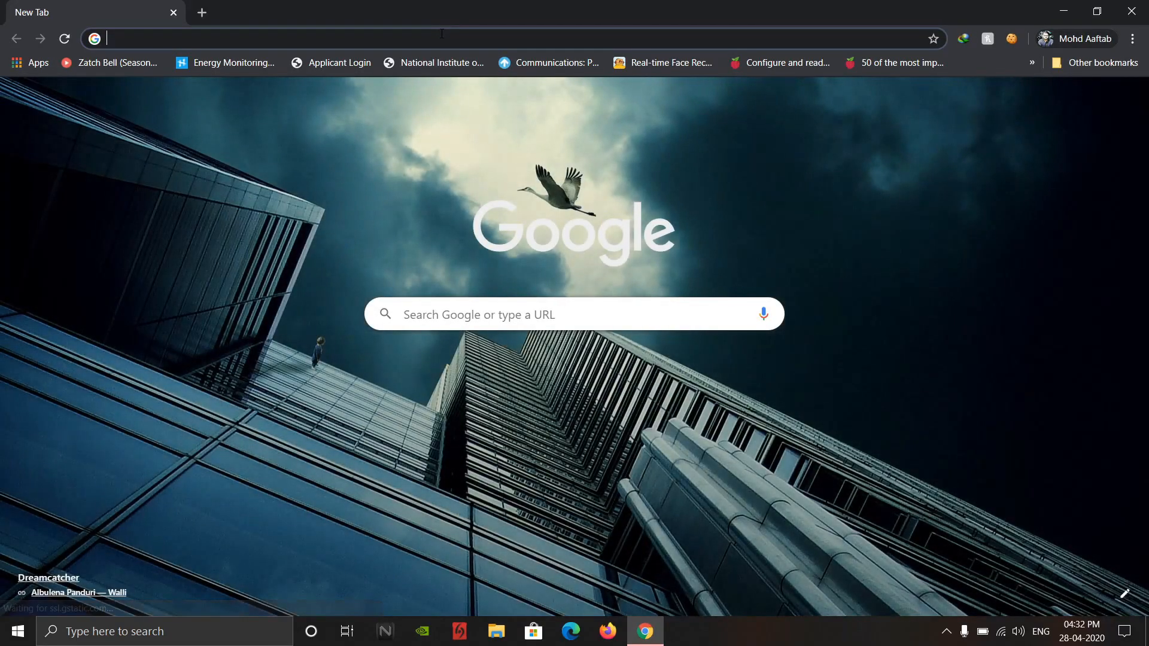
type("parrotsec.org")
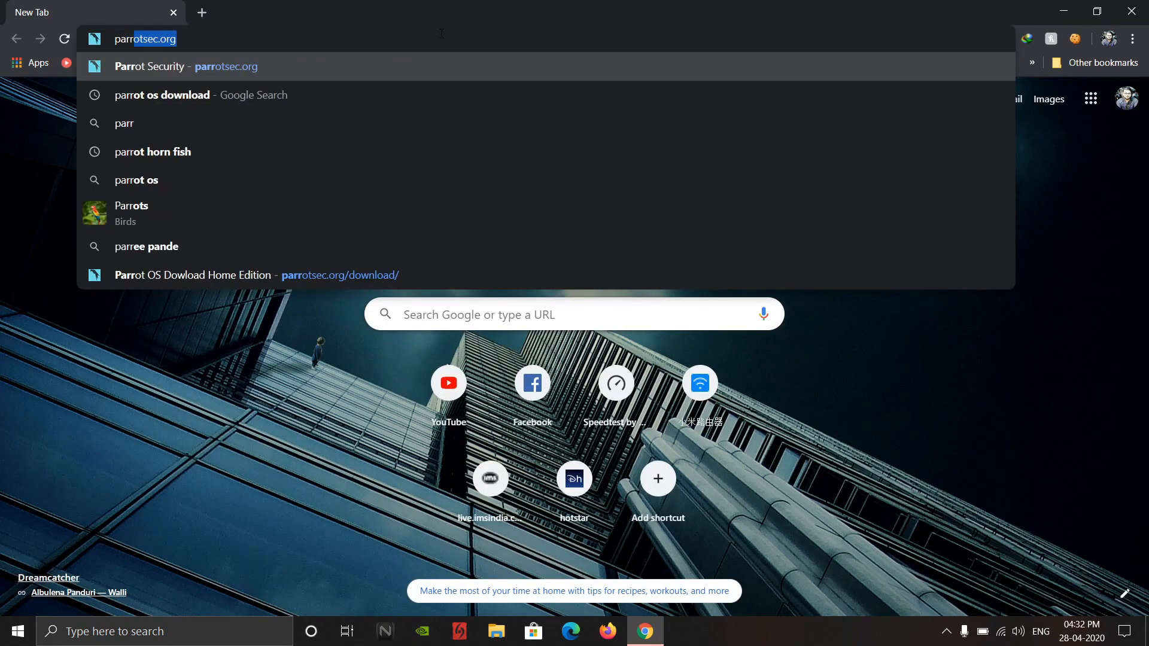
key("Return")
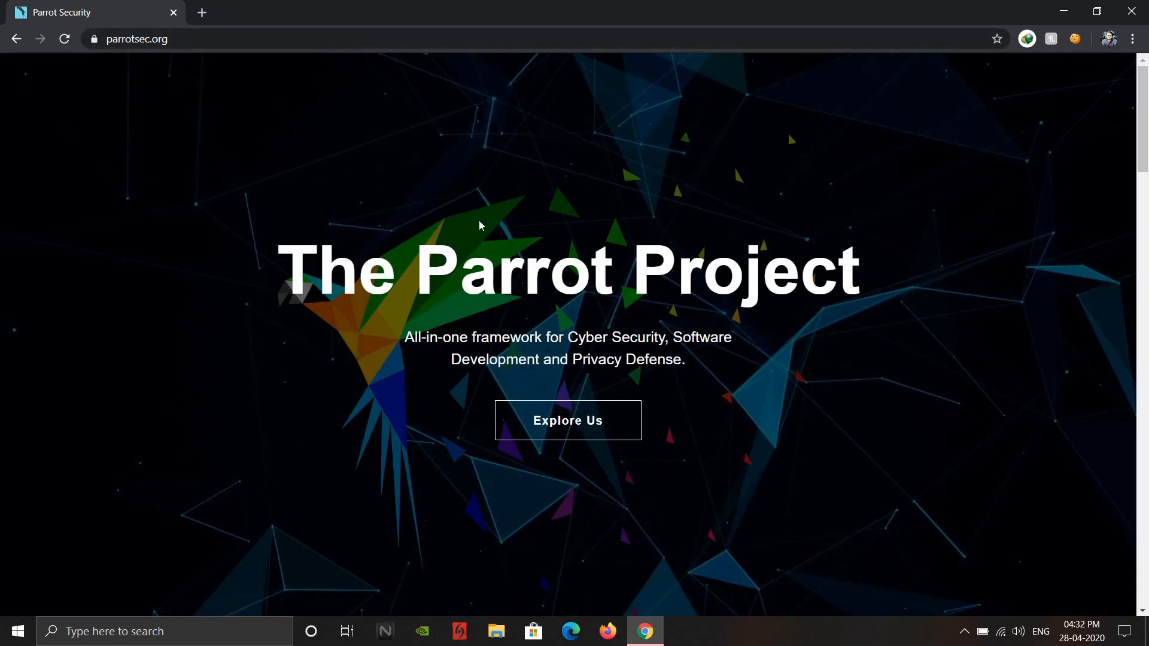
- Look through the Parrot Project home page, including the Parrot OS description and the project feature cards
scroll(369, 366, "down", 5)
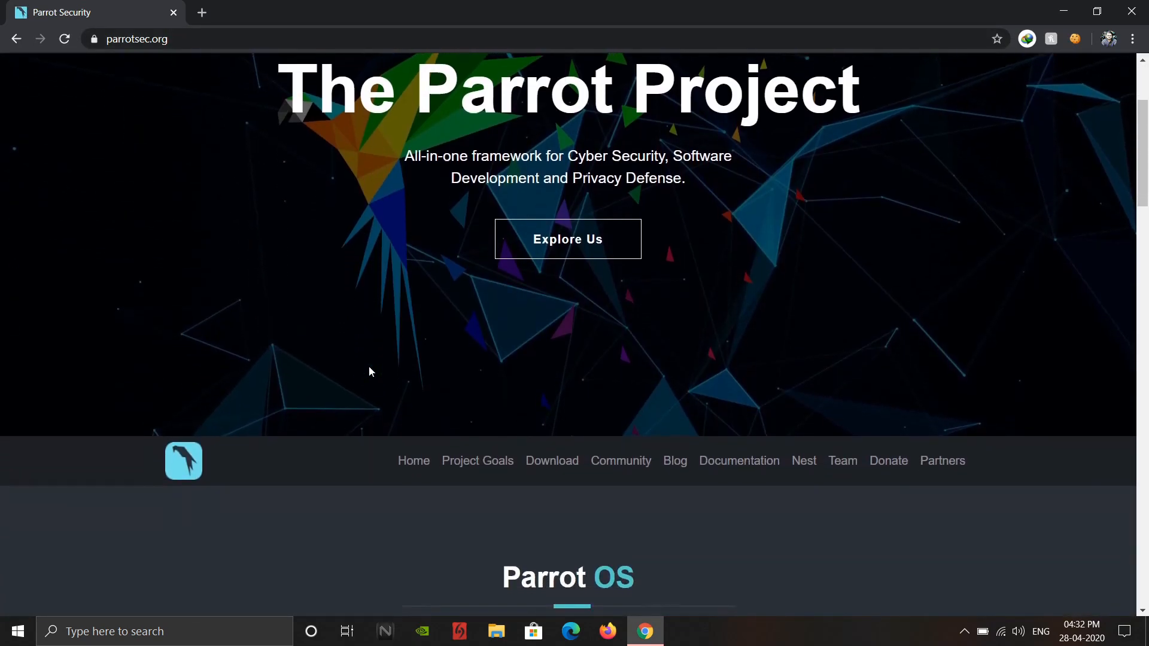
scroll(369, 366, "down", 3)
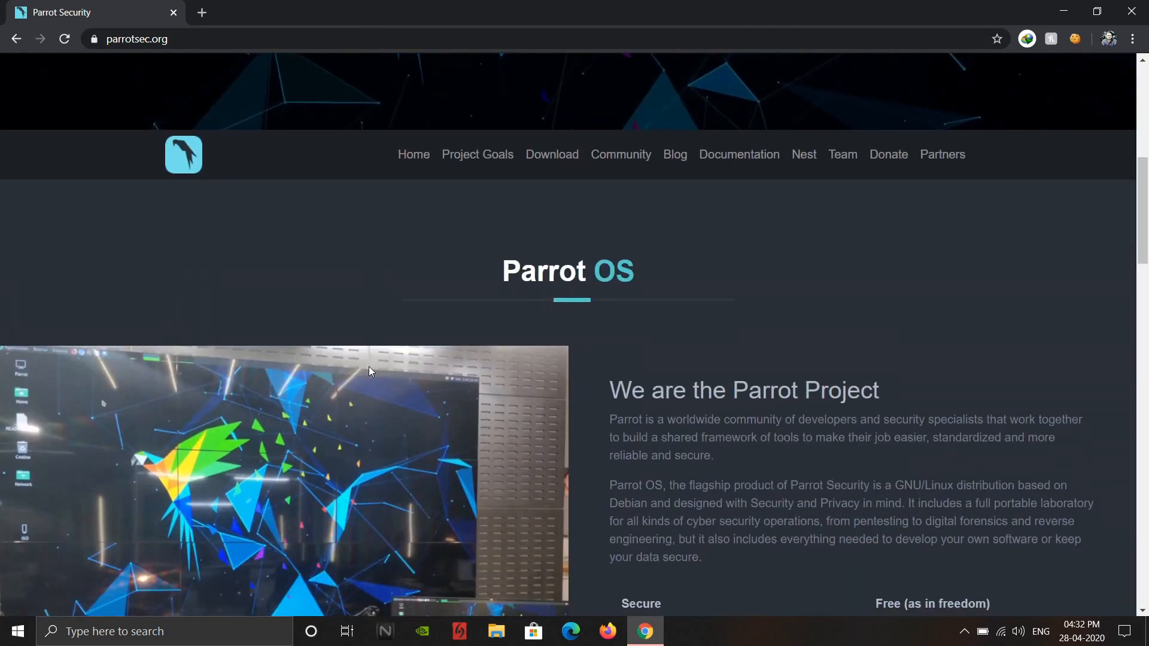
scroll(369, 367, "down", 3)
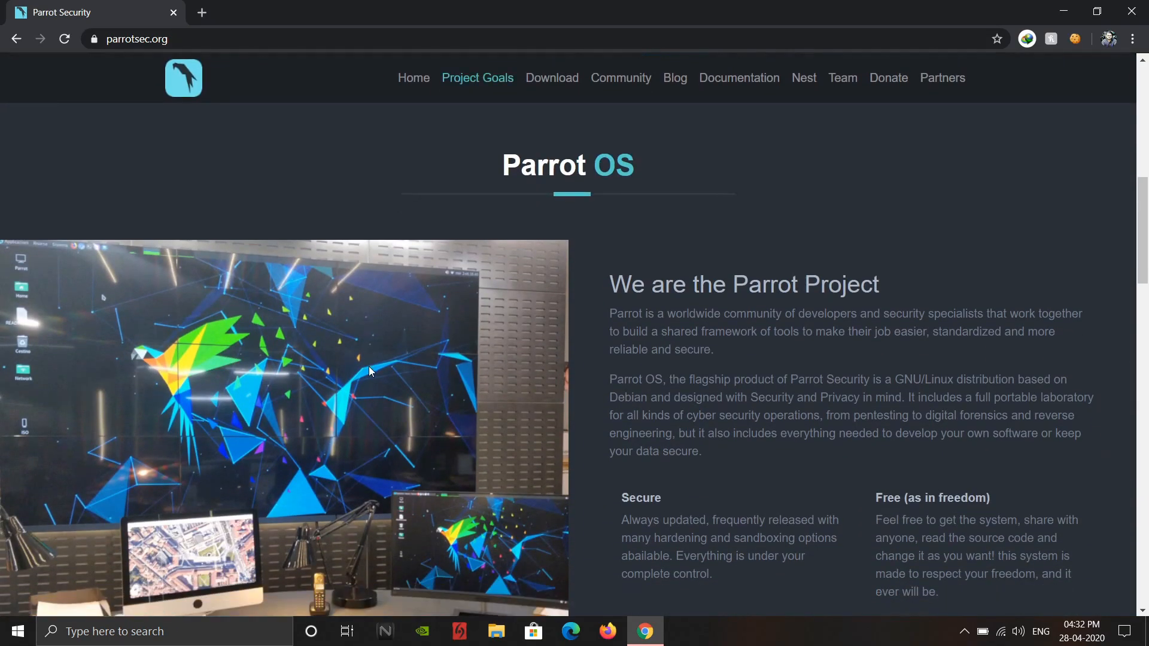
scroll(368, 371, "down", 6)
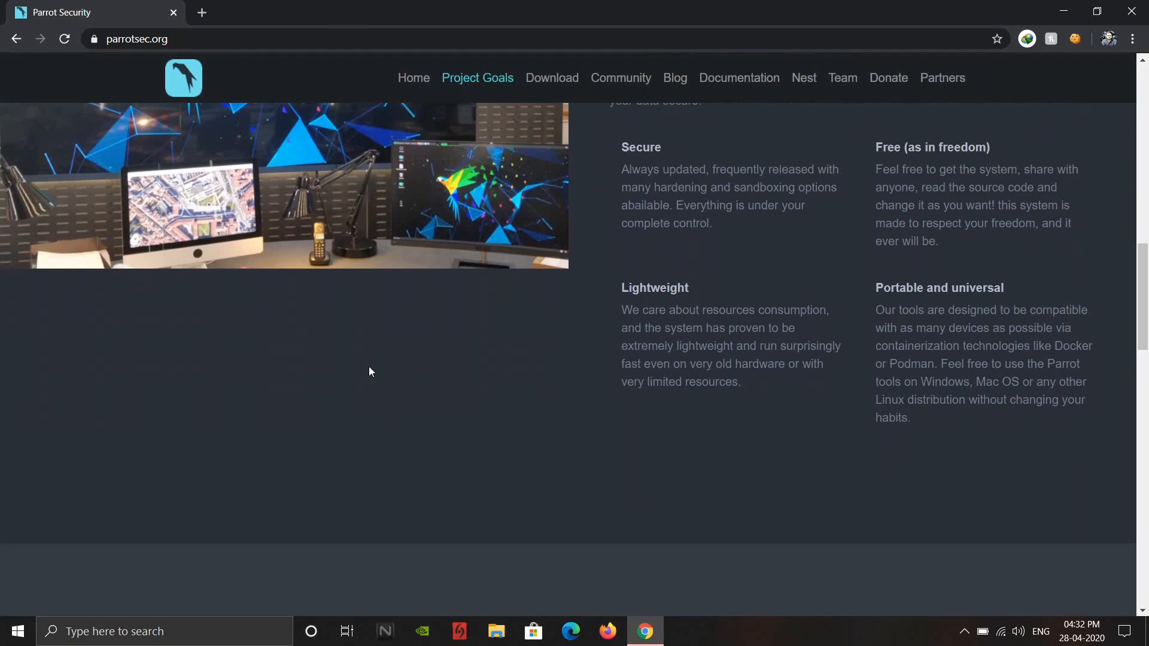
scroll(369, 371, "down", 10)
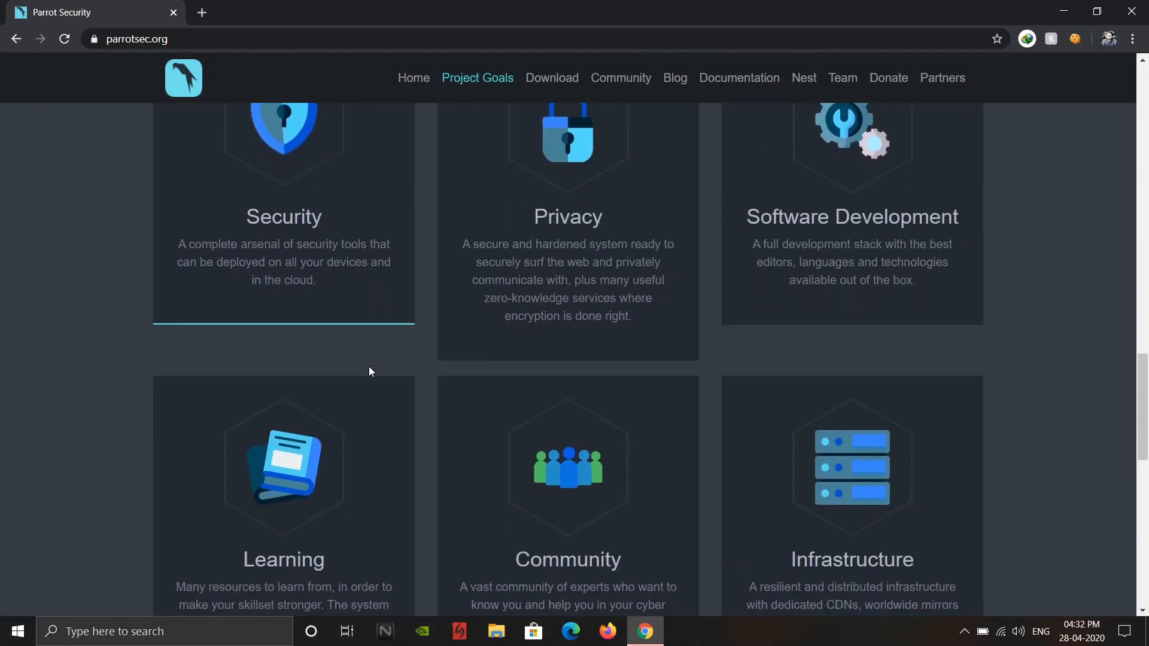
scroll(368, 366, "down", 2)
scroll(368, 366, "up", 3)
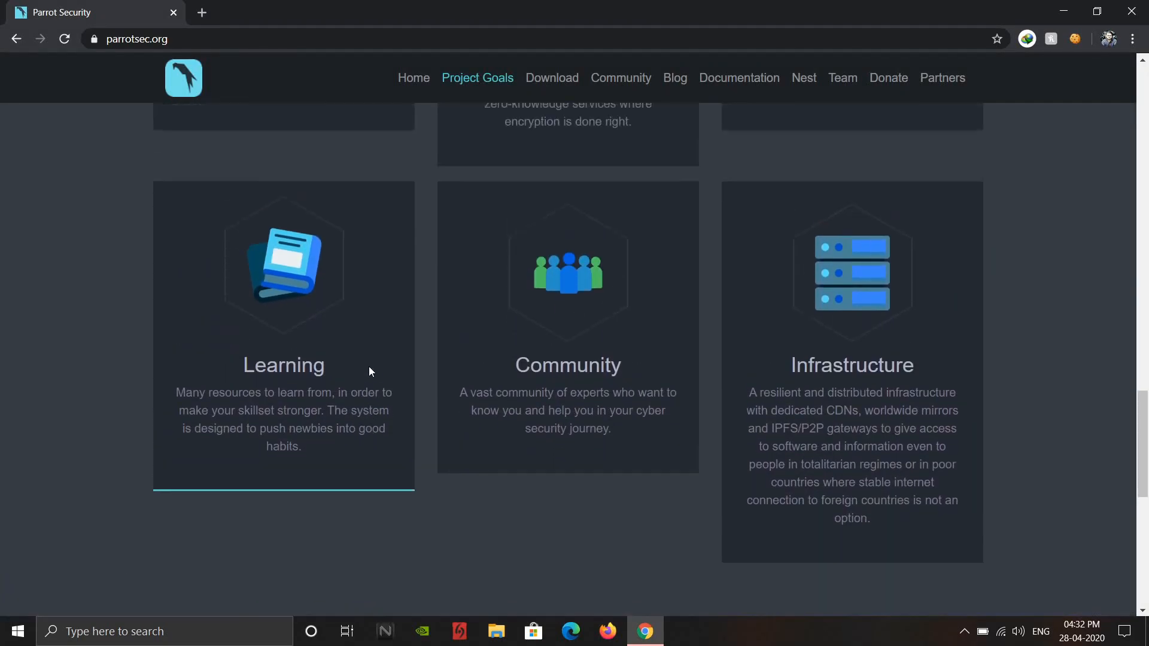
scroll(369, 372, "up", 3)
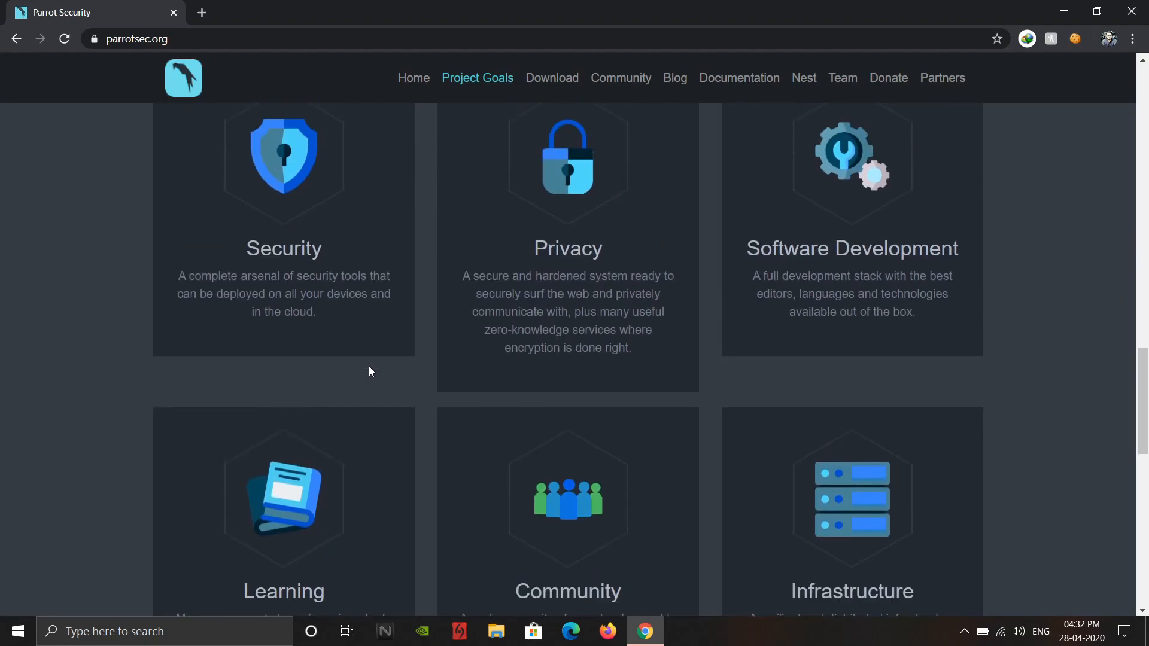
scroll(369, 371, "up", 13)
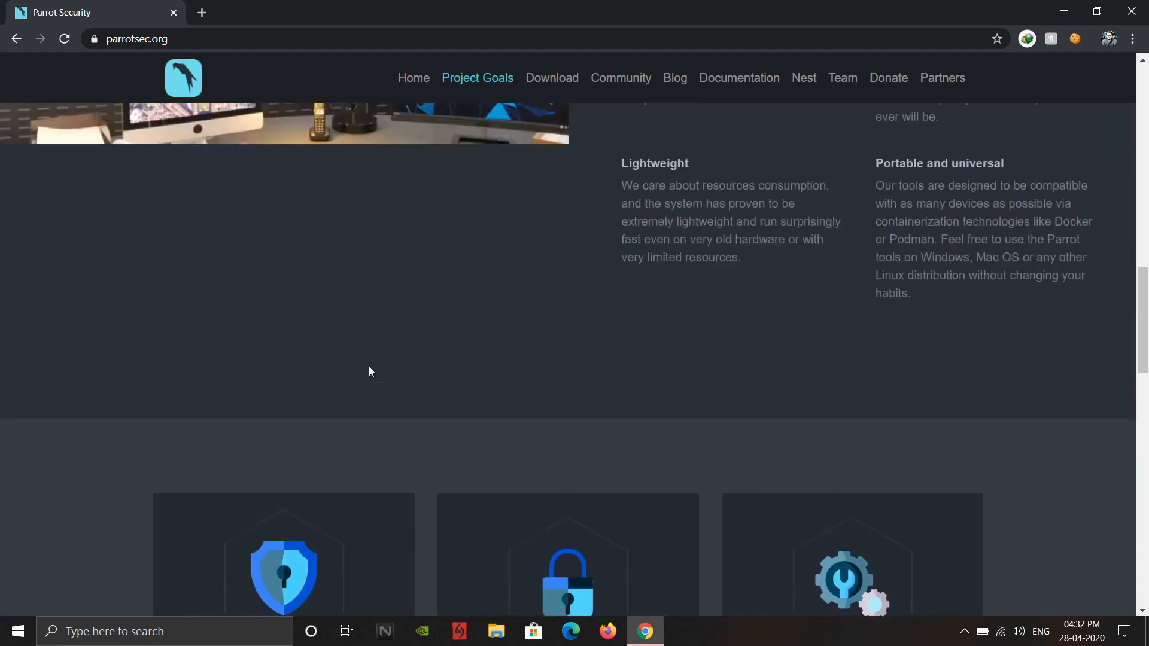
scroll(369, 367, "up", 5)
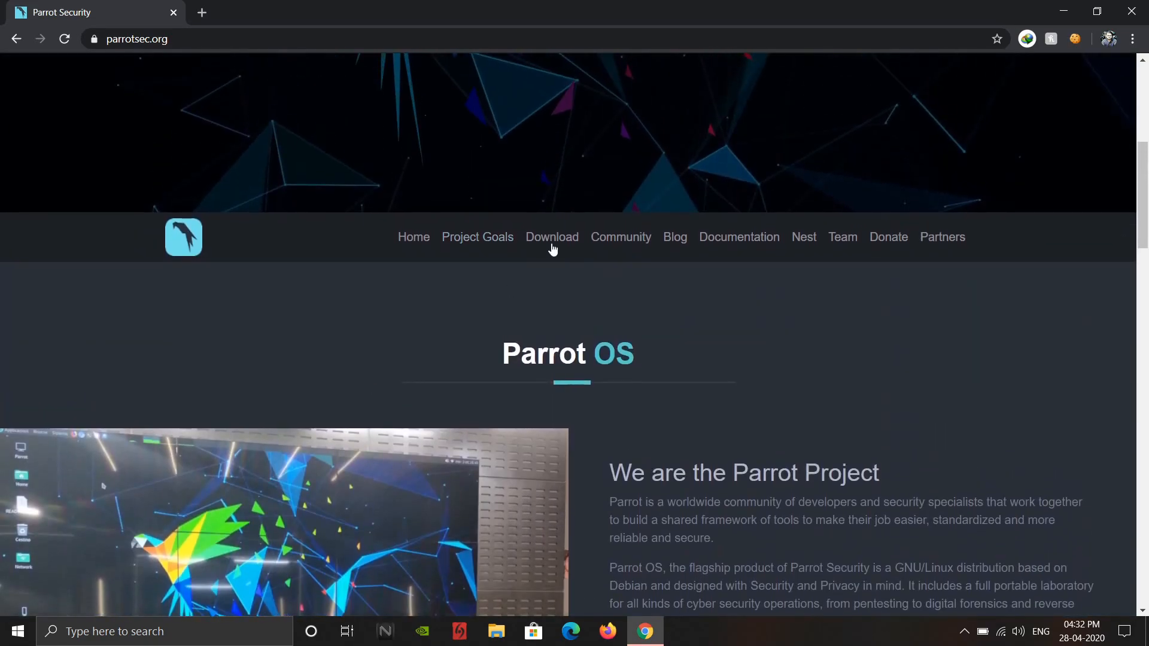
- Go to the ParrotOS download page, filter it to Virtual images and start the direct download of Parrot Security OVA
left_click(553, 239)
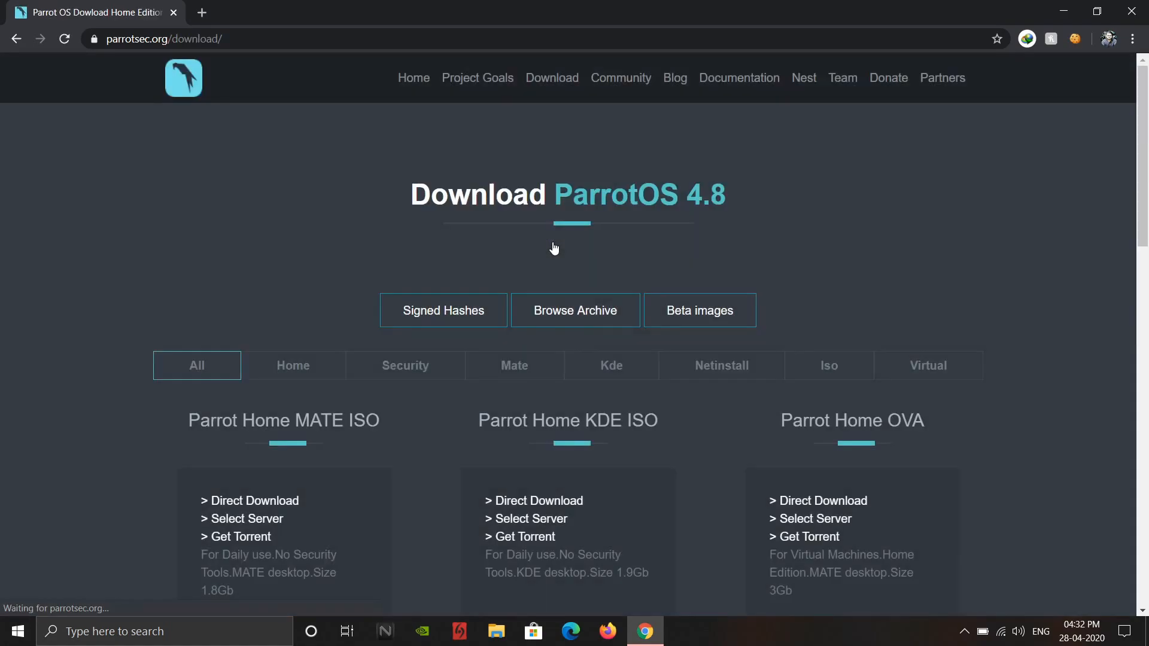
left_click(915, 369)
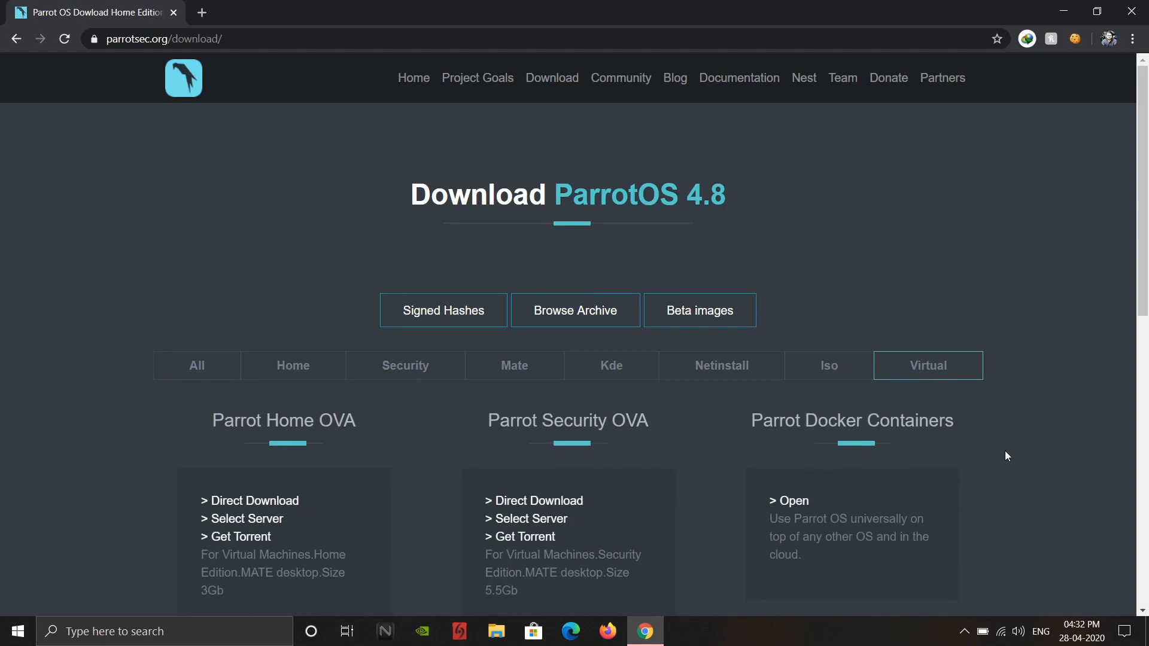
scroll(1004, 450, "down", 1)
scroll(1005, 456, "down", 1)
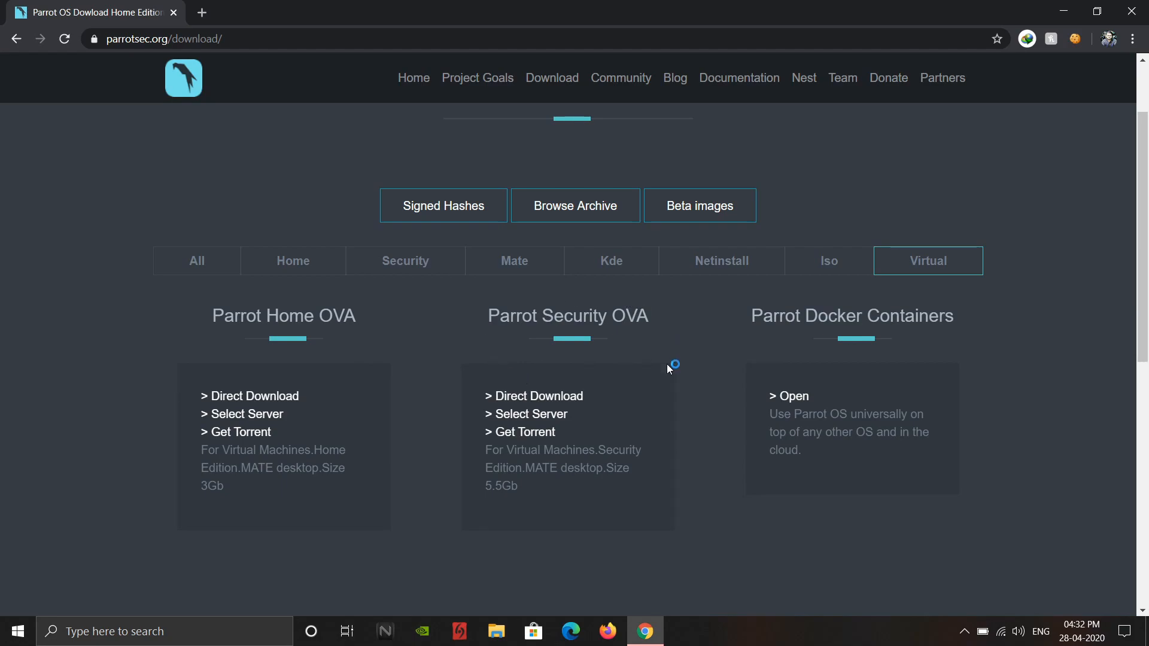
left_click(569, 396)
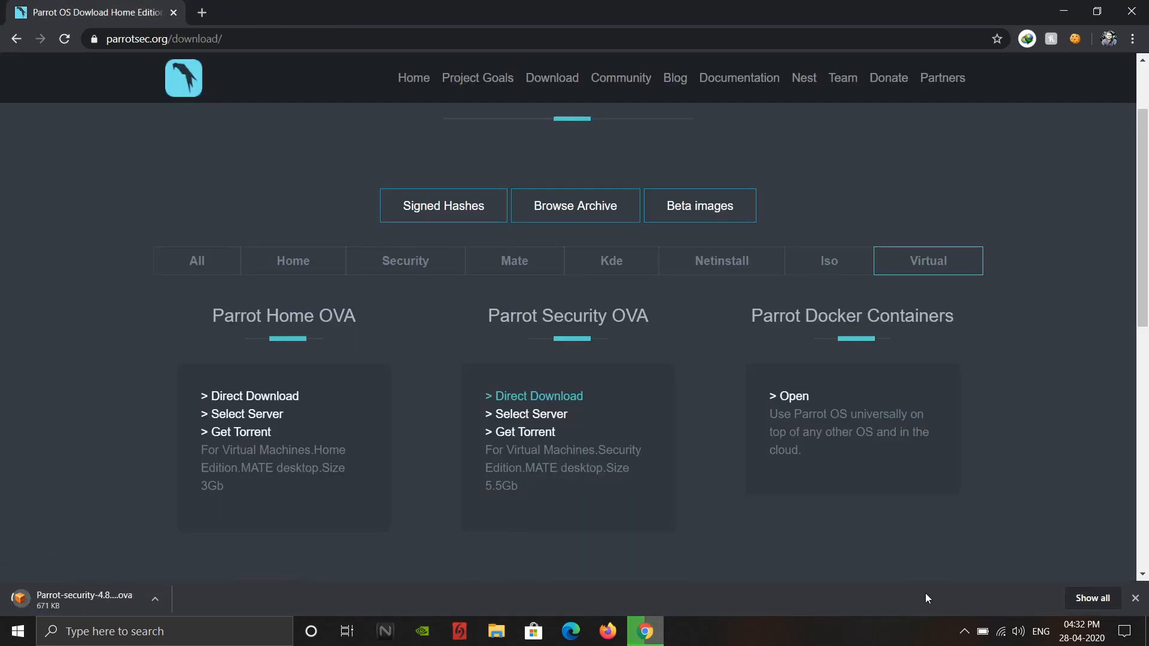
- Cancel the Parrot-security-4.8_virtual.ova download from the downloads list and close the browser
left_click(1105, 599)
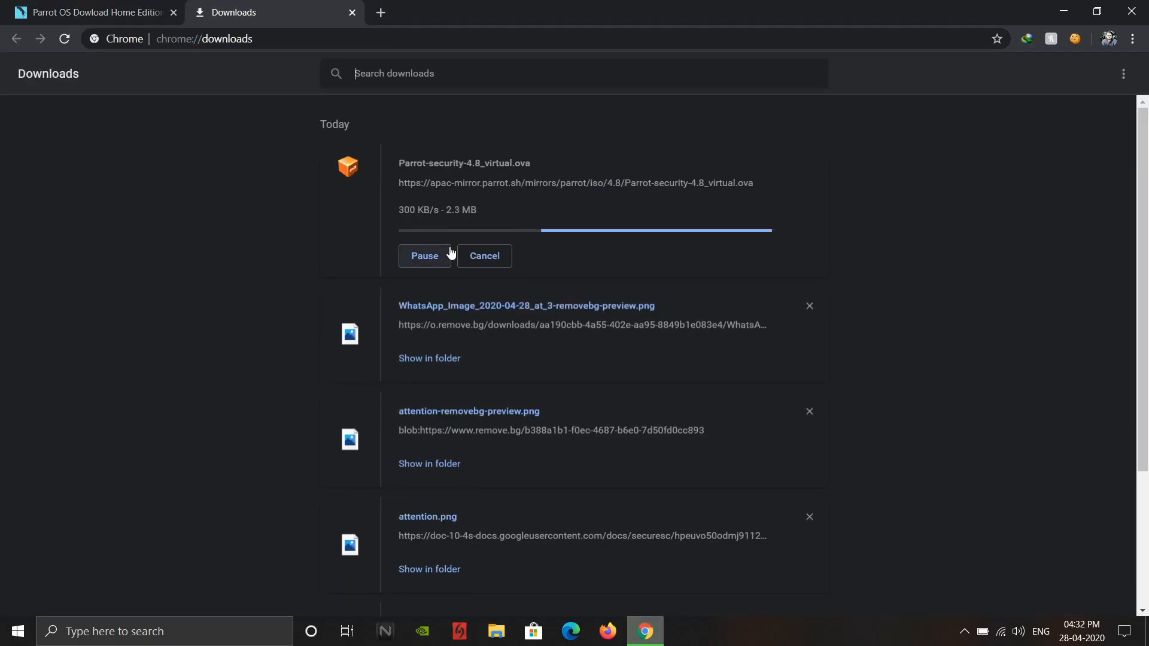
left_click(431, 262)
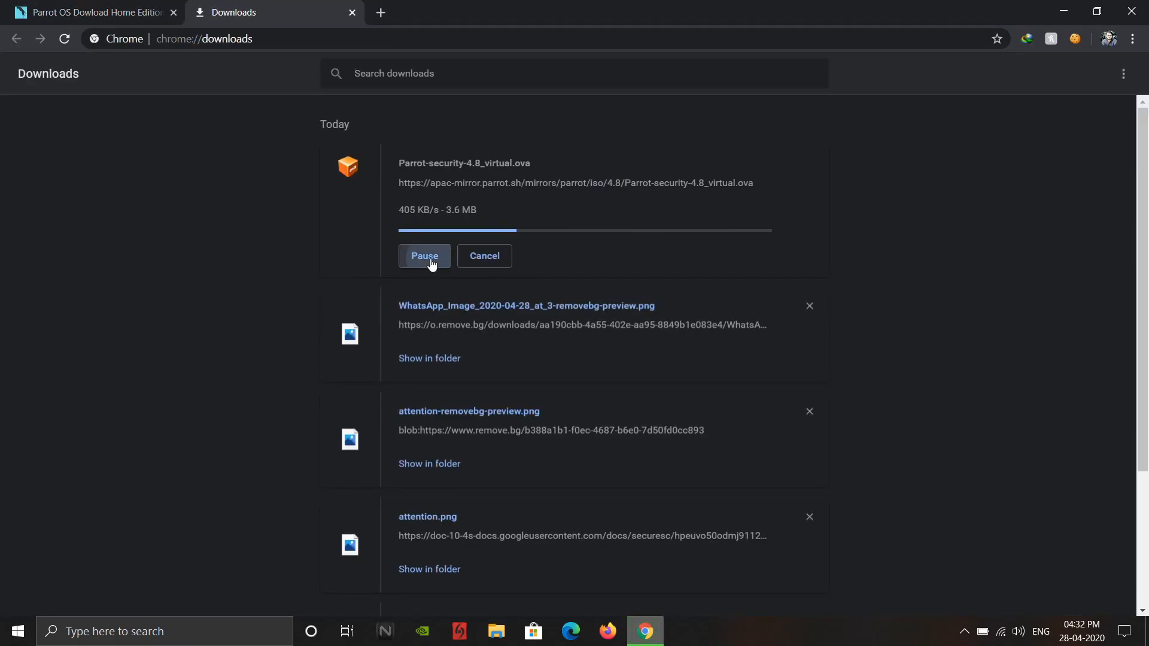
left_click(475, 256)
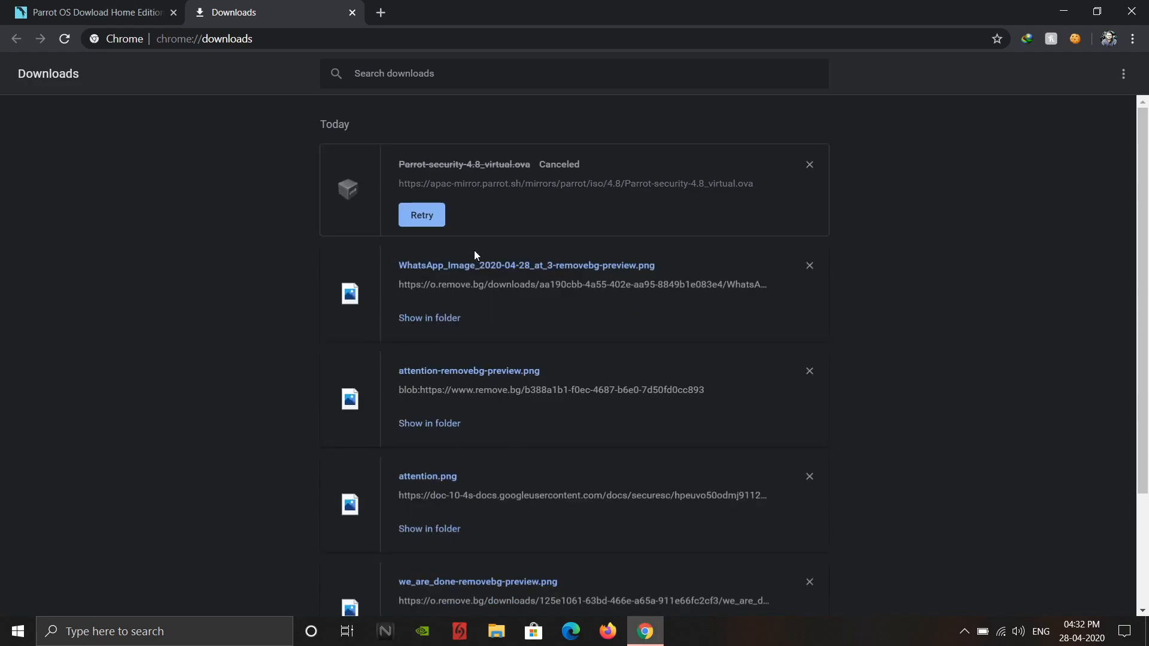
left_click(352, 12)
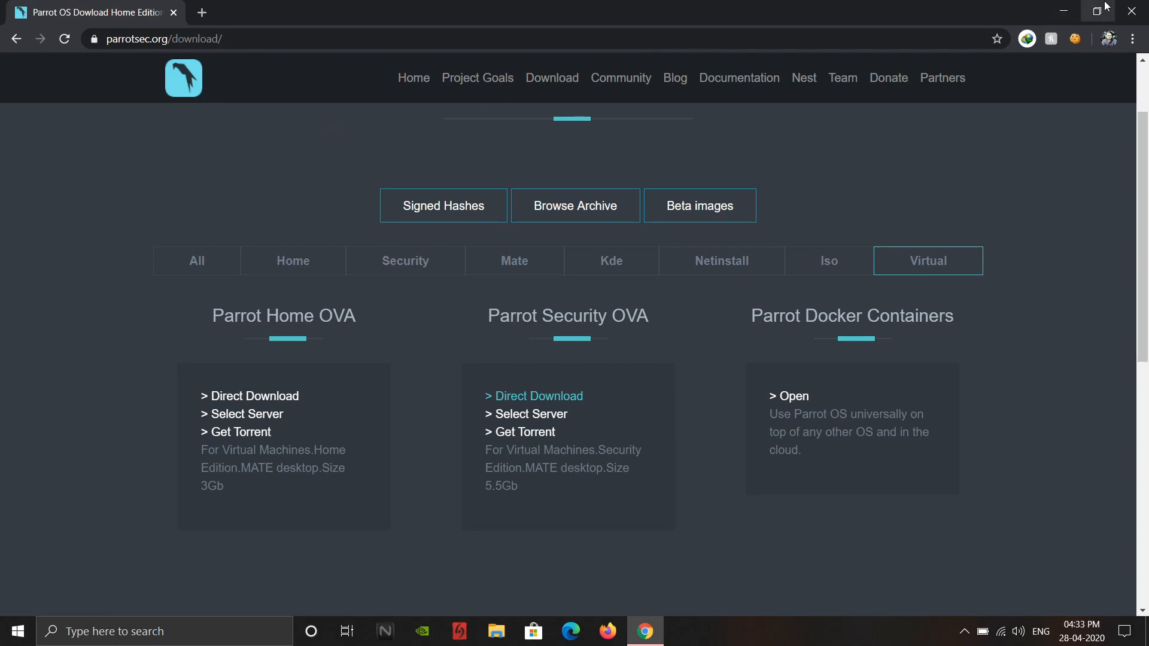
left_click(1129, 7)
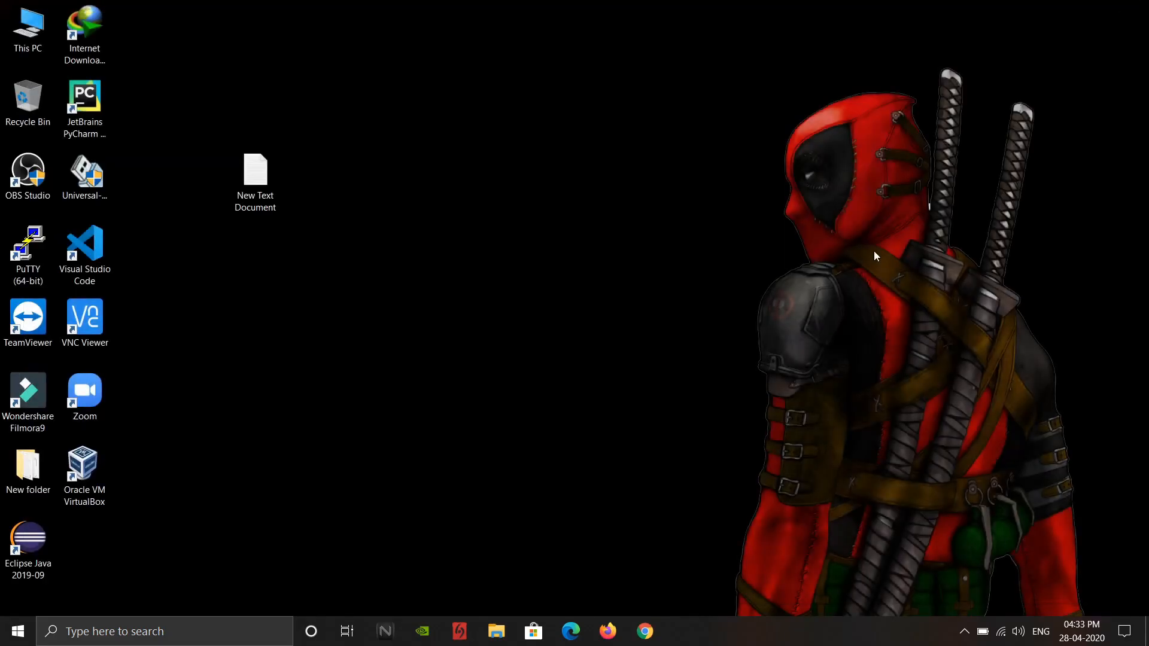
- Switch to Oracle VM VirtualBox and choose Parrot-security-4.8_virtual from New folder on the SSD Temp (I:) drive as the appliance to import
left_click(101, 466)
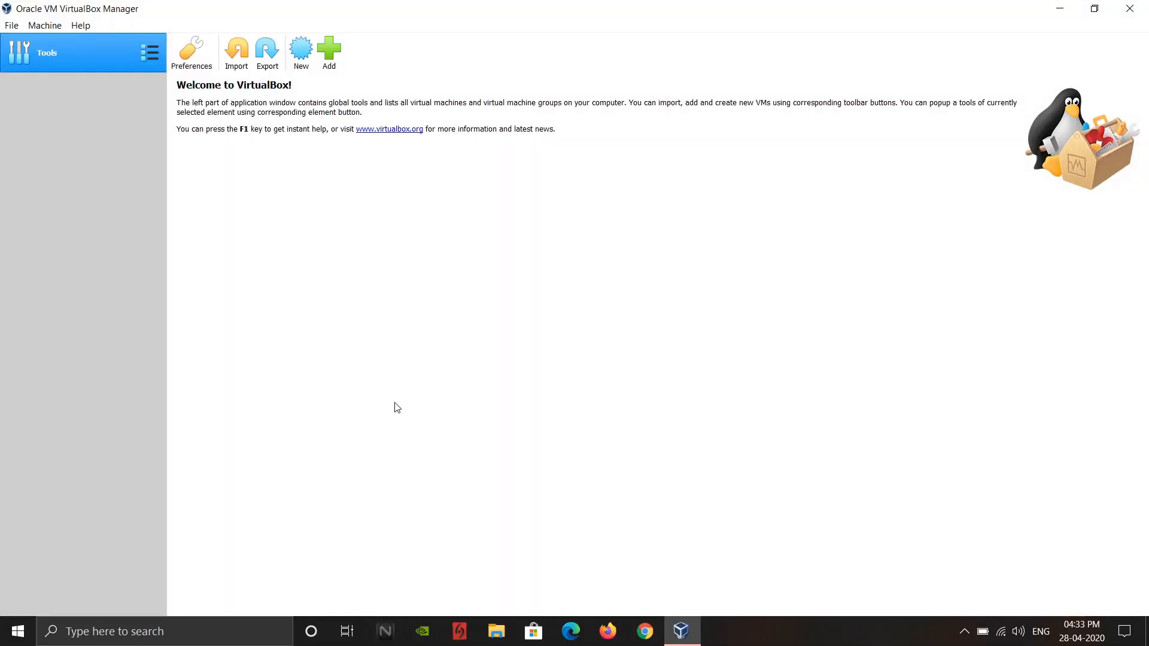
left_click(239, 47)
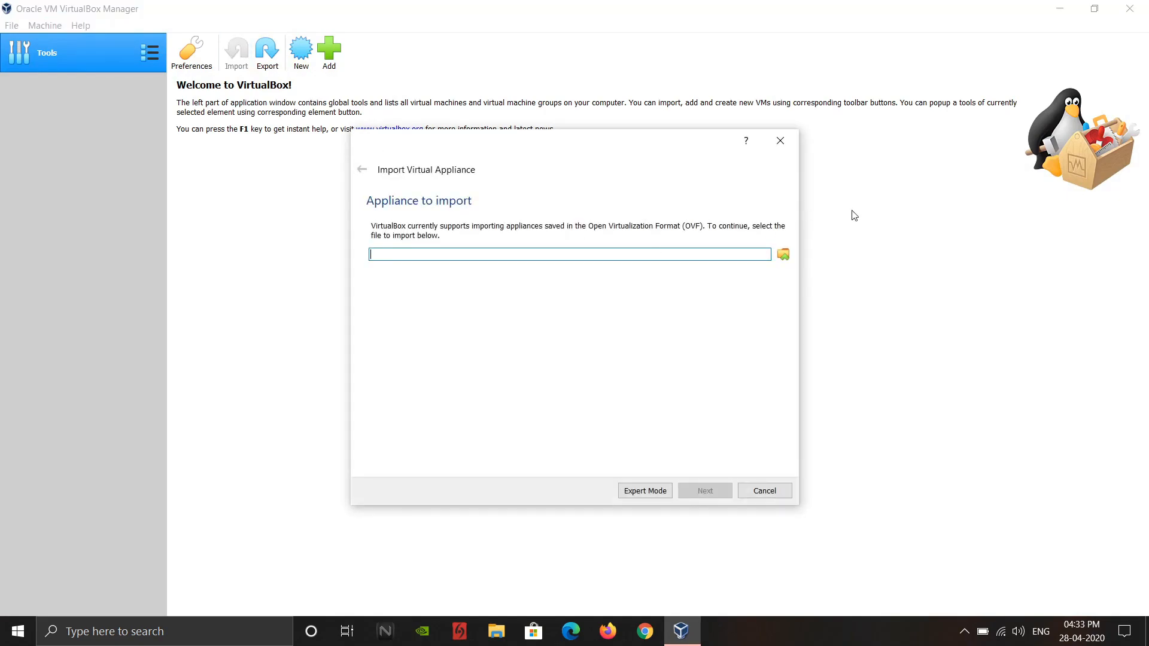
left_click(784, 254)
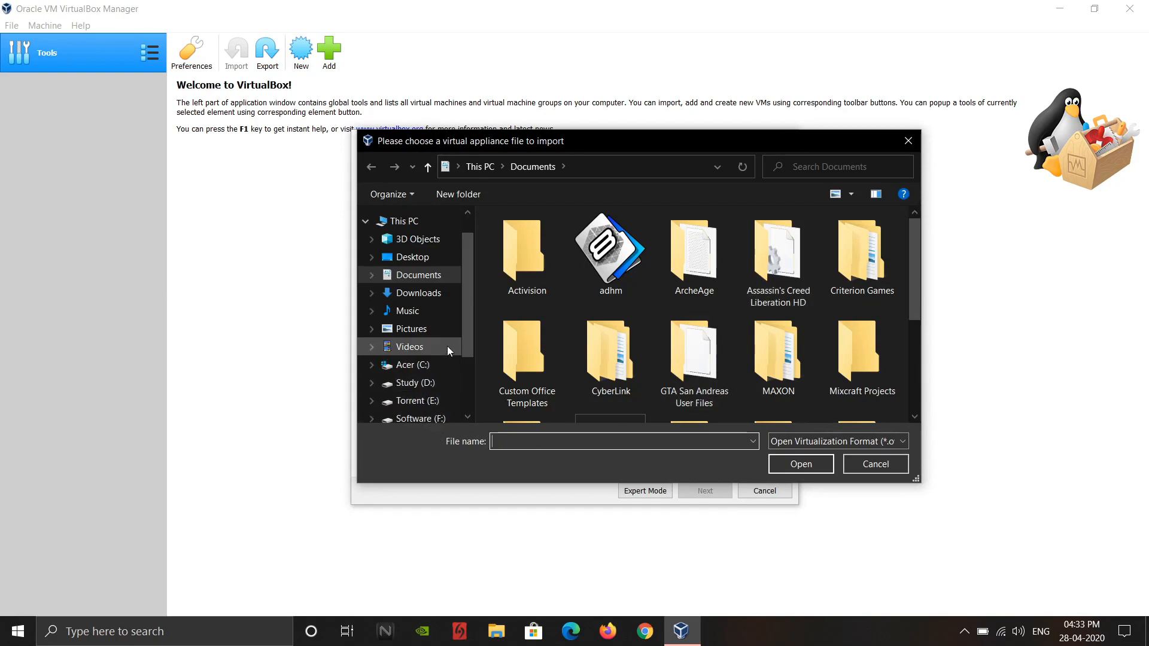
scroll(469, 335, "down", 3)
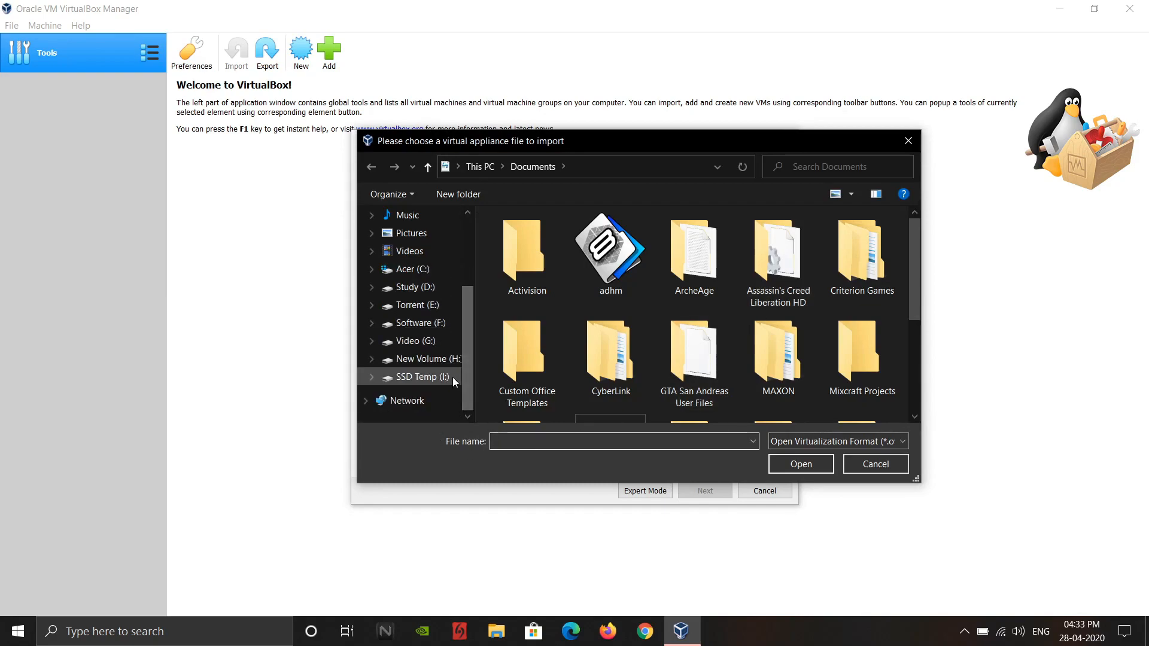
left_click(451, 377)
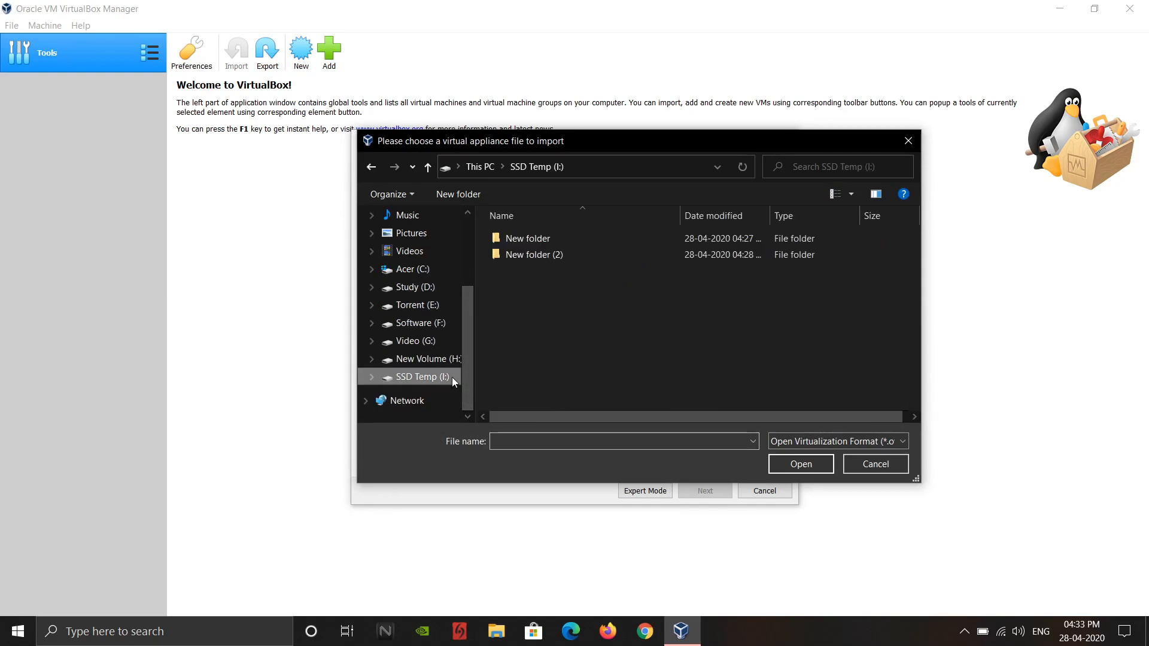
left_click(541, 242)
double_click(541, 242)
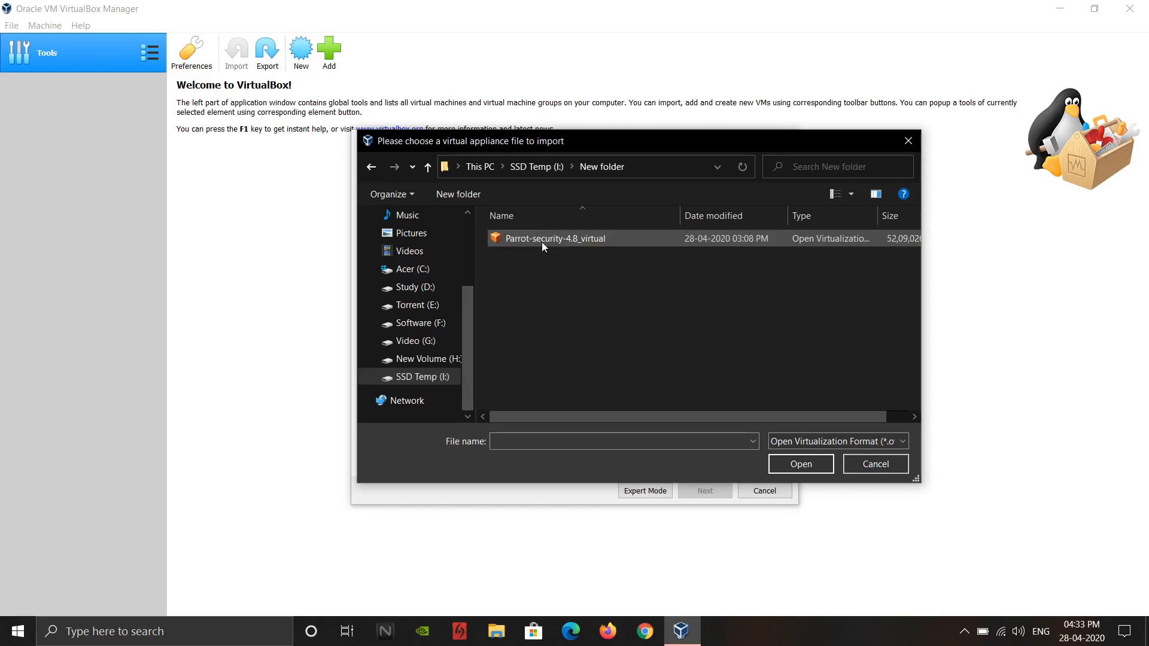
double_click(550, 238)
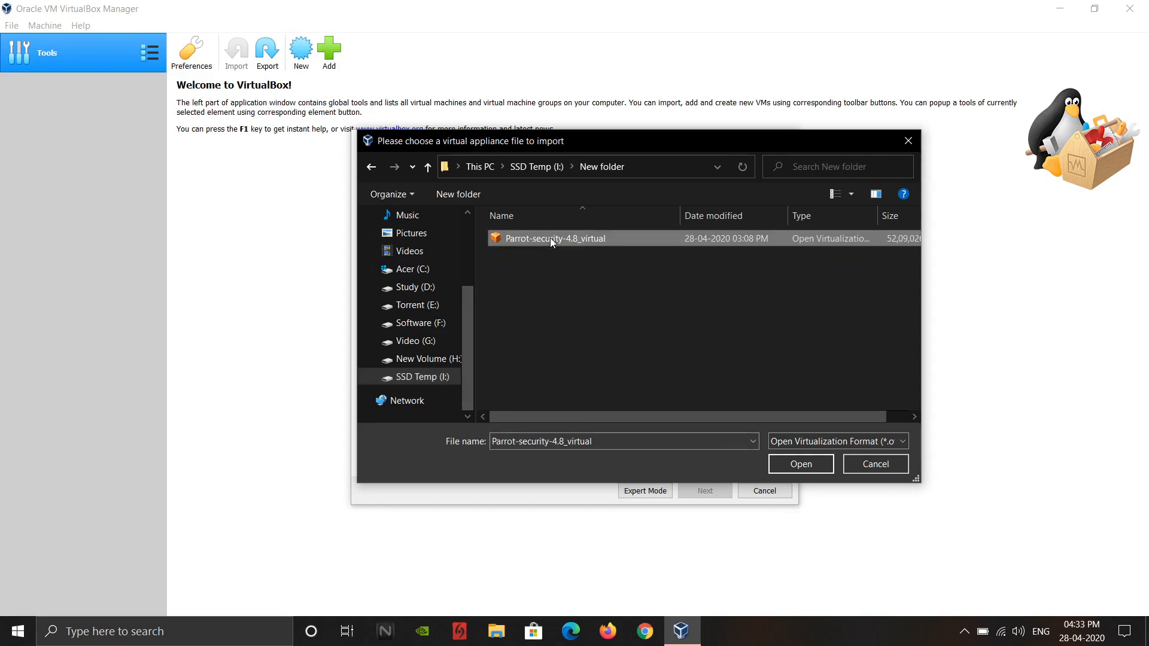
- Import the Parrot Security appliance with its suggested settings and agree to the software license
left_click(710, 491)
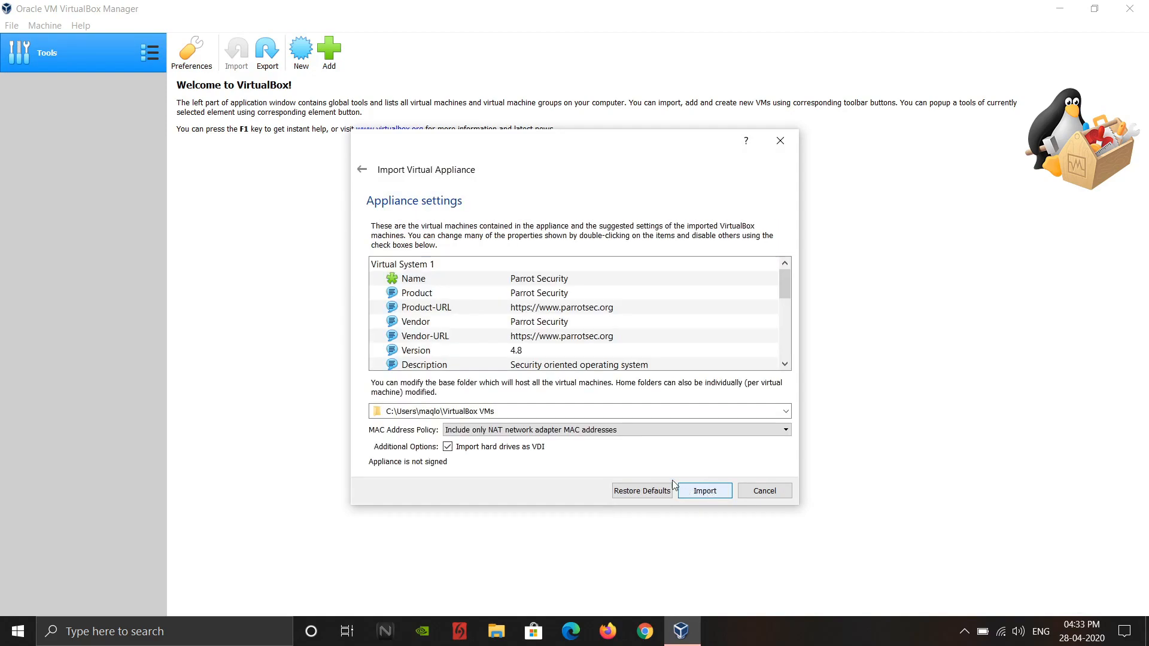
left_click(698, 494)
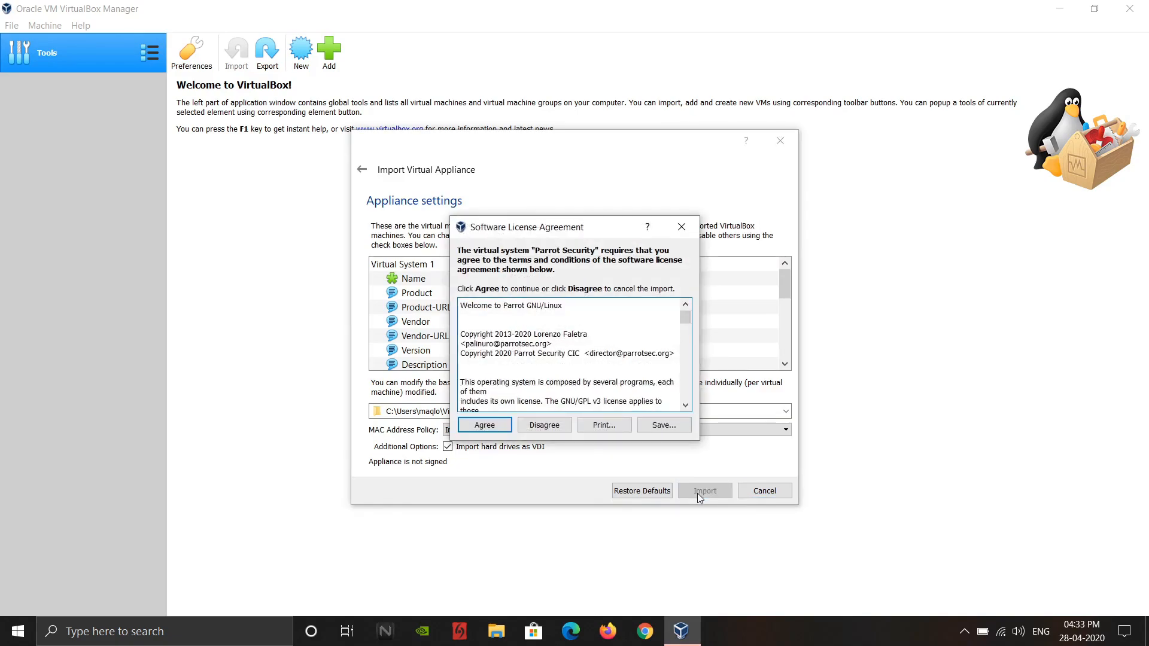
left_click(479, 427)
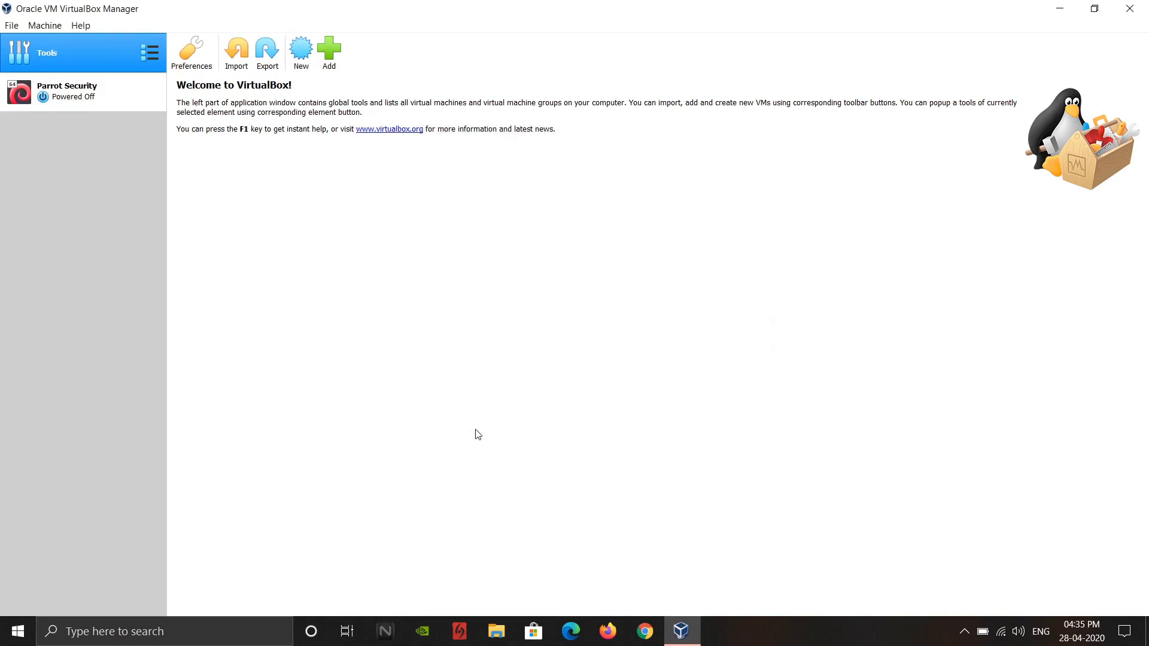
- Set the base memory of the Parrot Security virtual machine to 2048 MB in its system settings
left_click(102, 94)
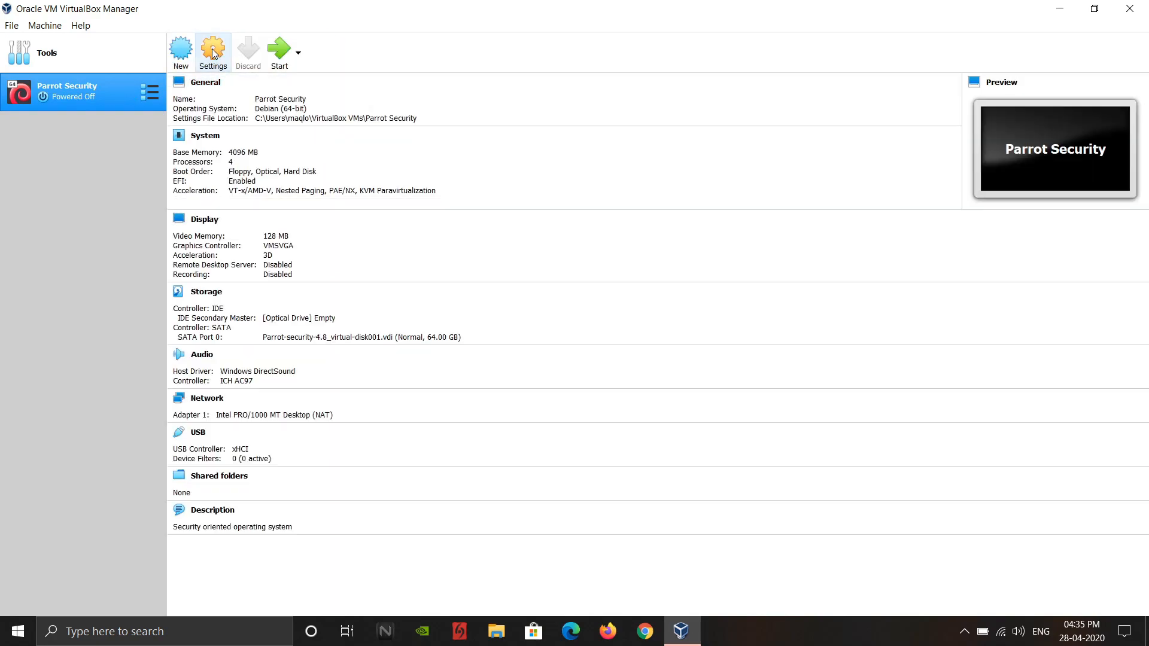
left_click(213, 53)
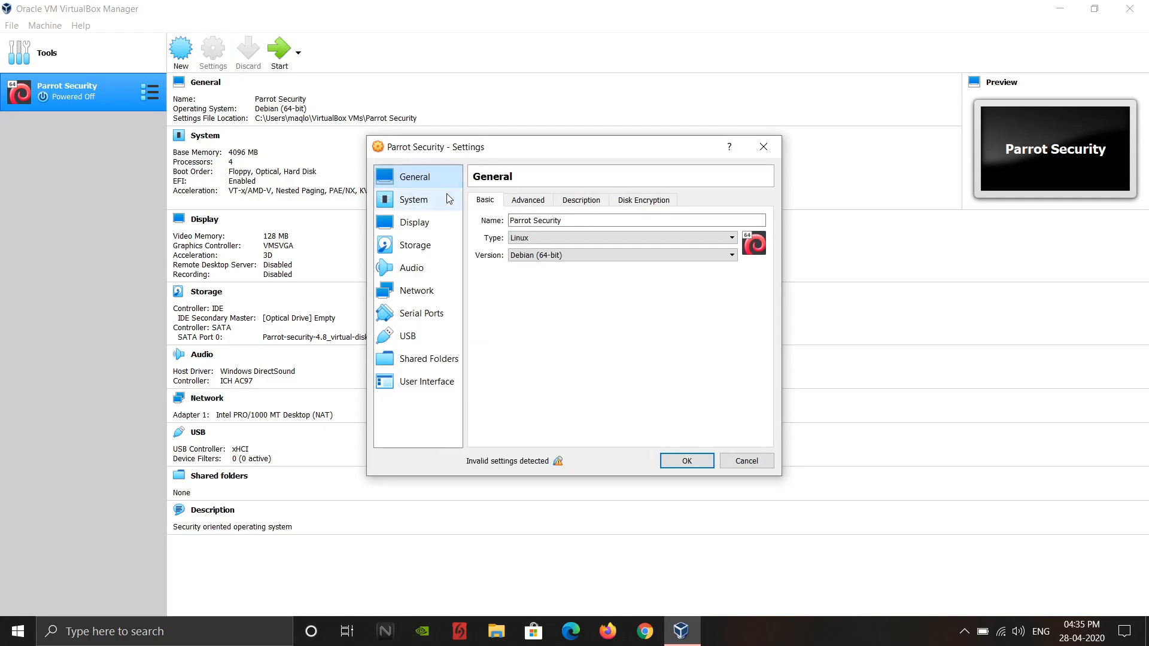
left_click(437, 204)
left_click(737, 221)
double_click(737, 221)
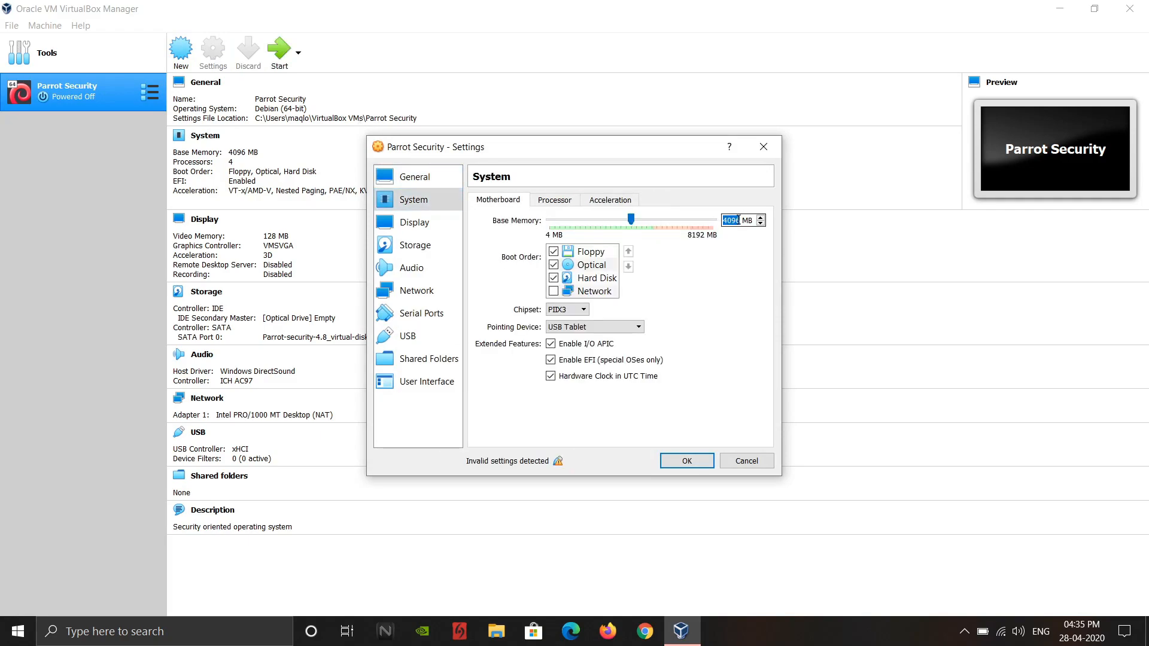
type("2048")
- Set the virtual machine's processor count to 2 in the system settings
left_click(570, 205)
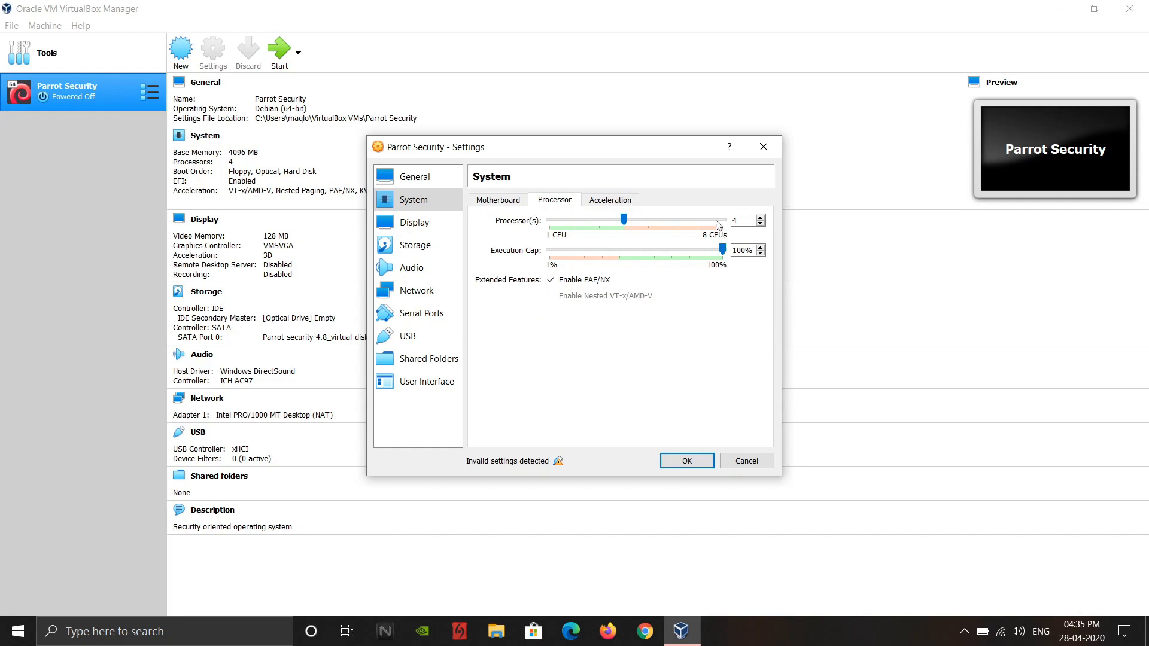
double_click(735, 220)
type("2")
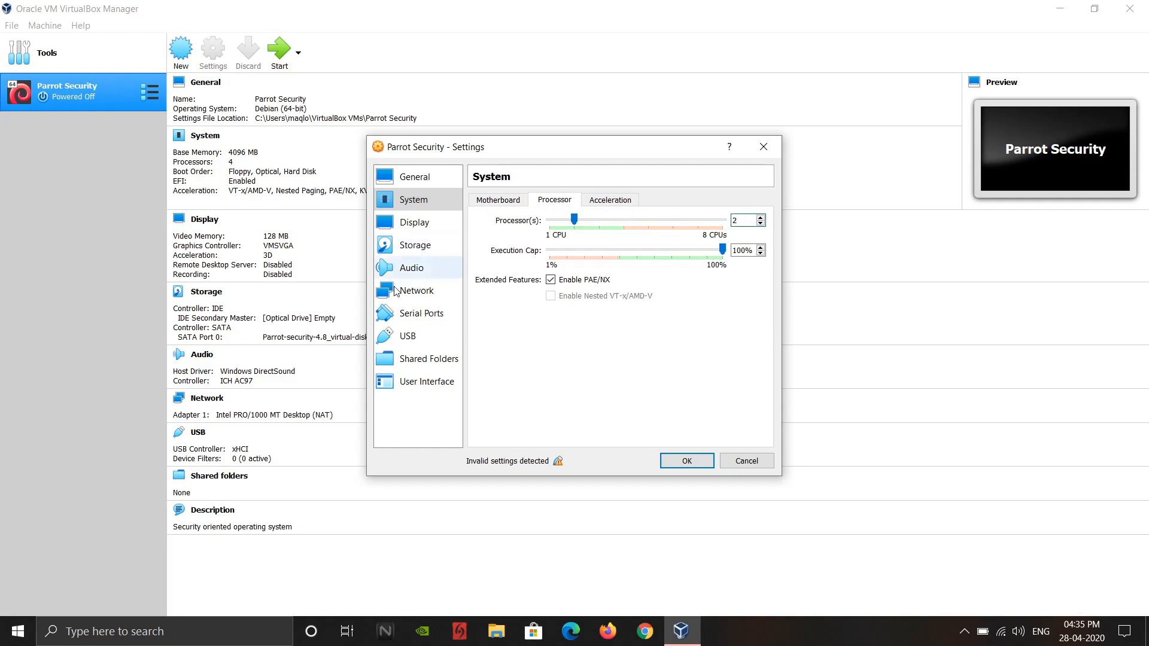
- Switch the virtual machine's USB controller to USB 1.1 (OHCI) and save the settings
left_click(407, 338)
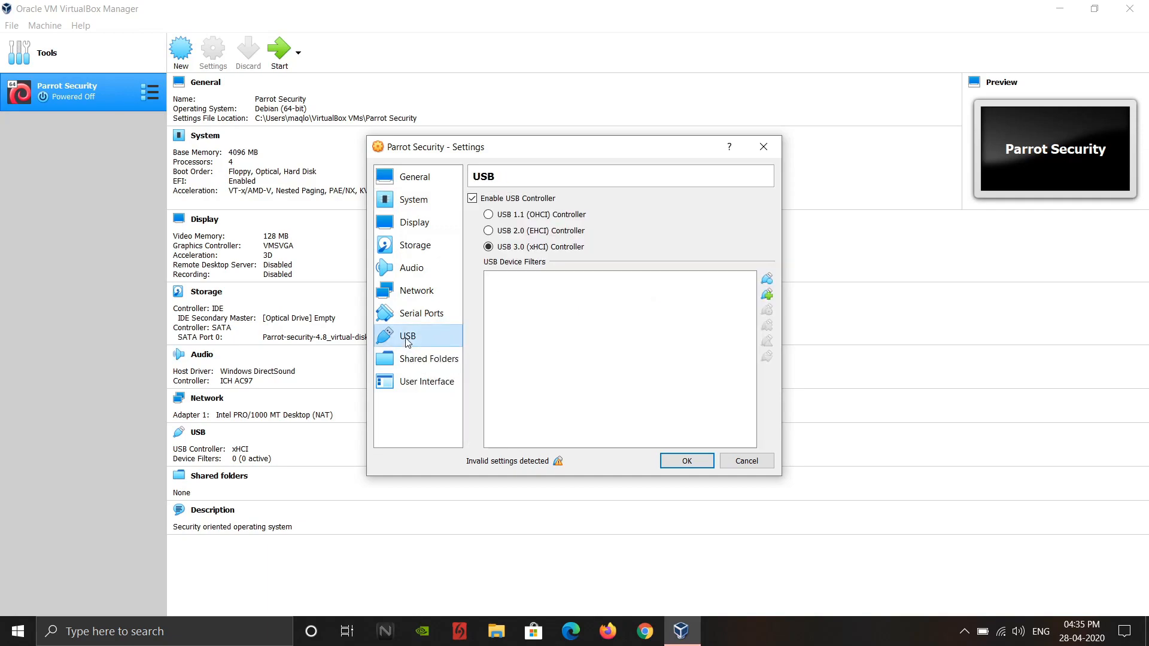
left_click(489, 216)
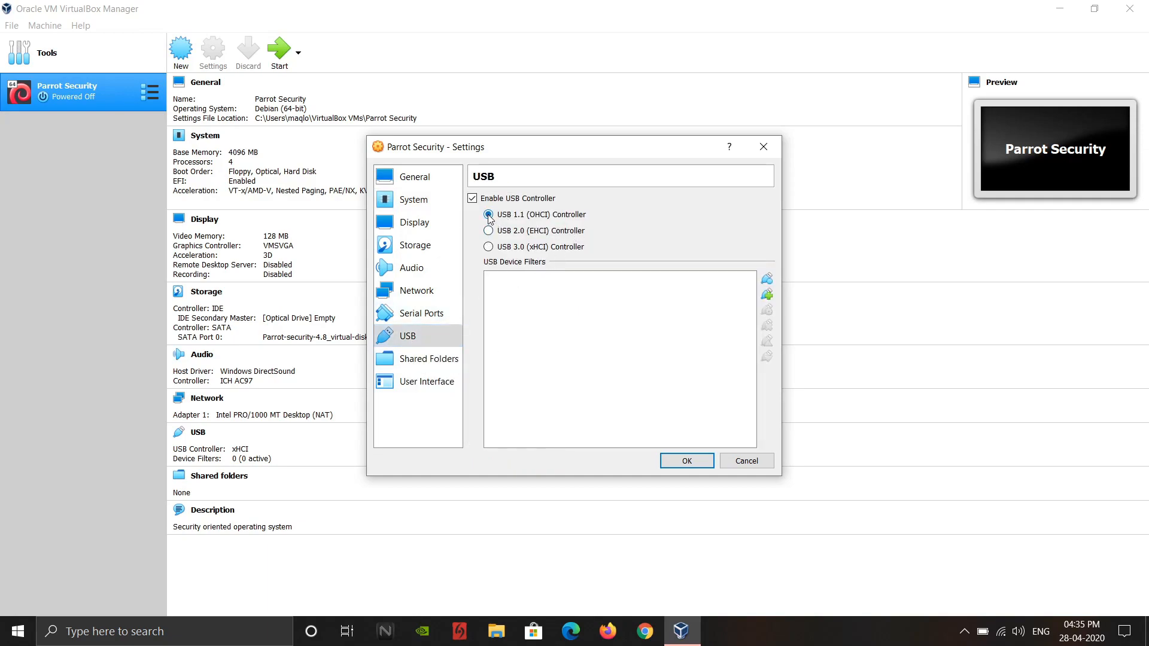
left_click(687, 461)
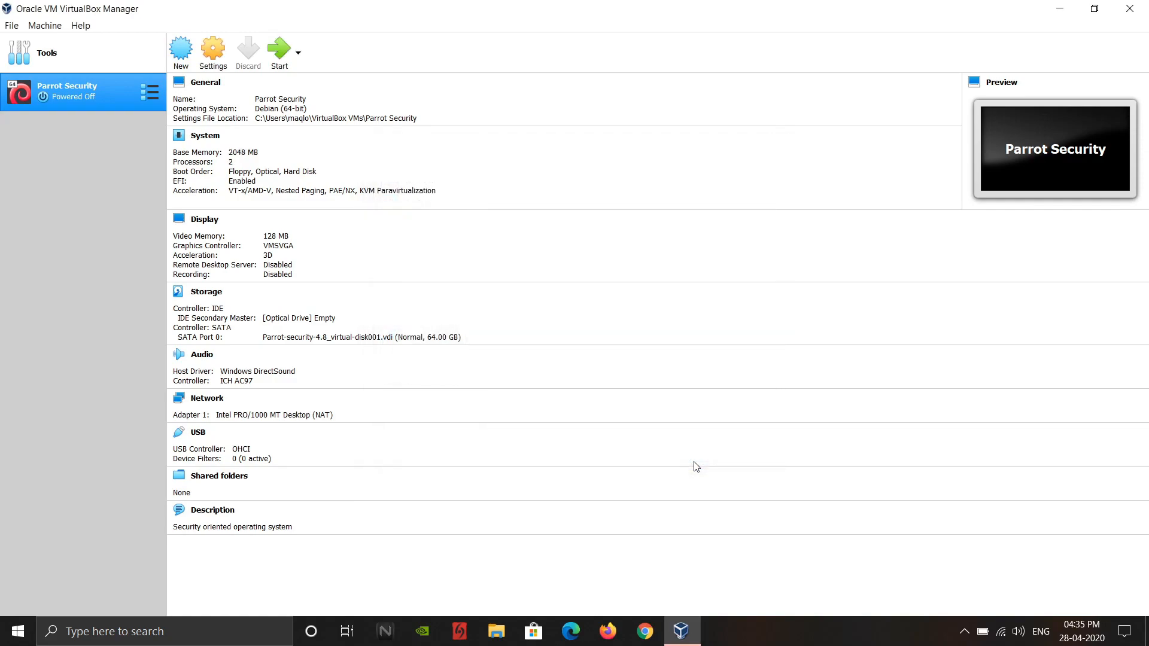
- Start the Parrot Security virtual machine, switch to fs0: in the UEFI shell and list its contents with ls
left_click(271, 58)
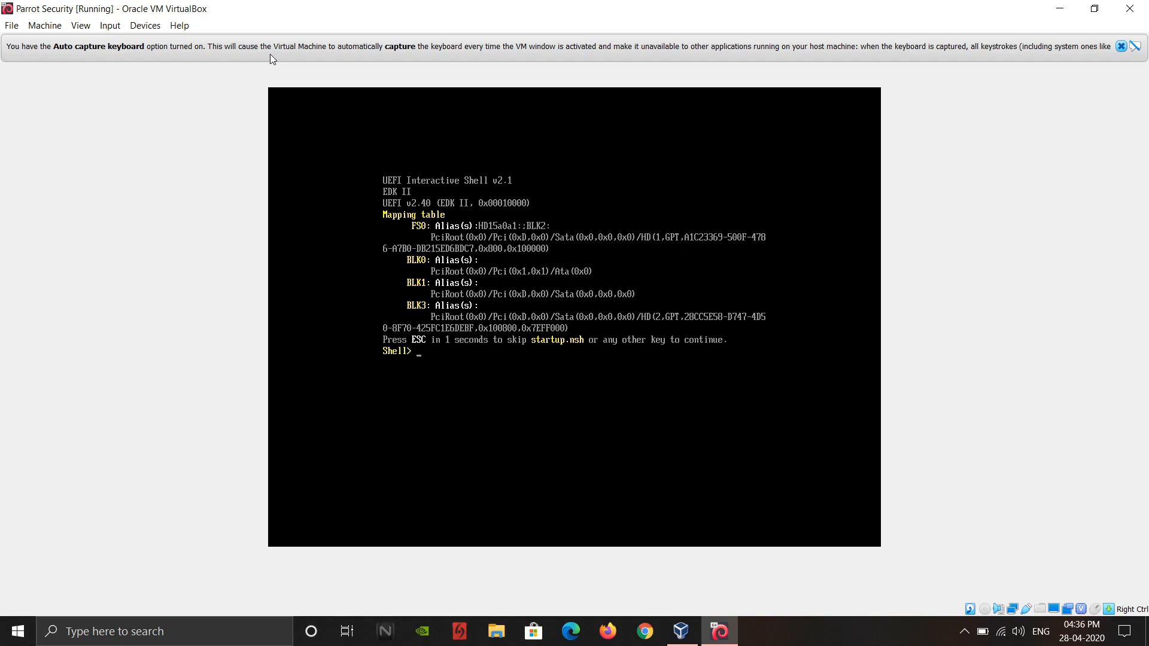
type("fs0:ls")
key("Return")
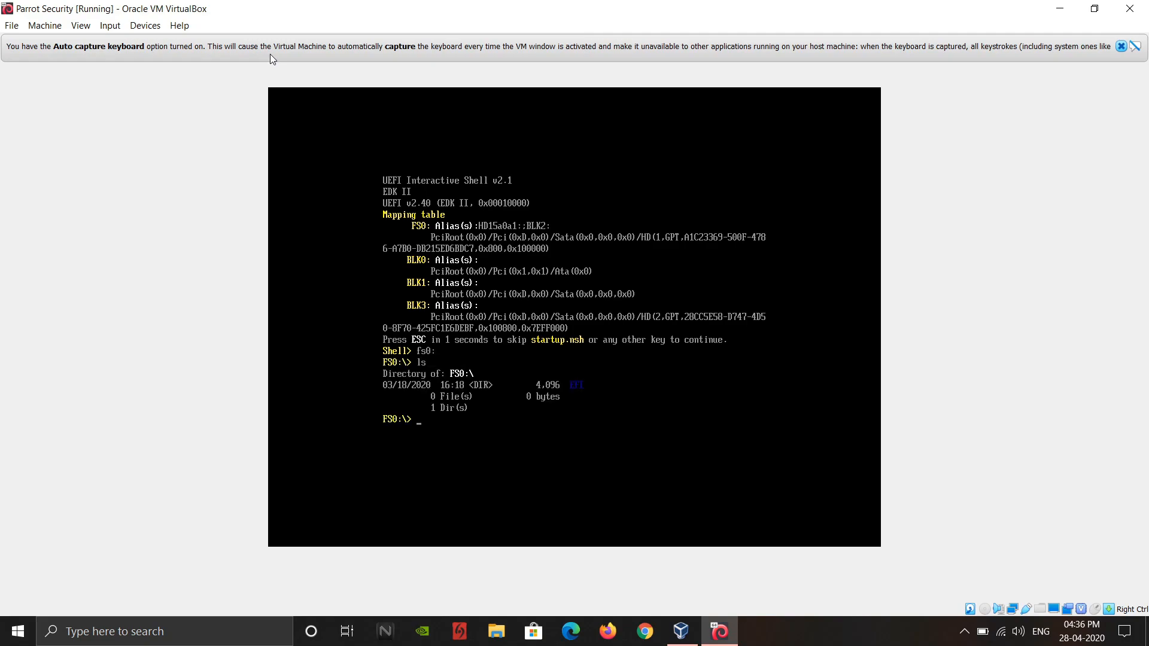
- Change to the EFI directory in the UEFI shell and list its contents
type("cd EFI")
key("Return")
type("ls")
key("Return")
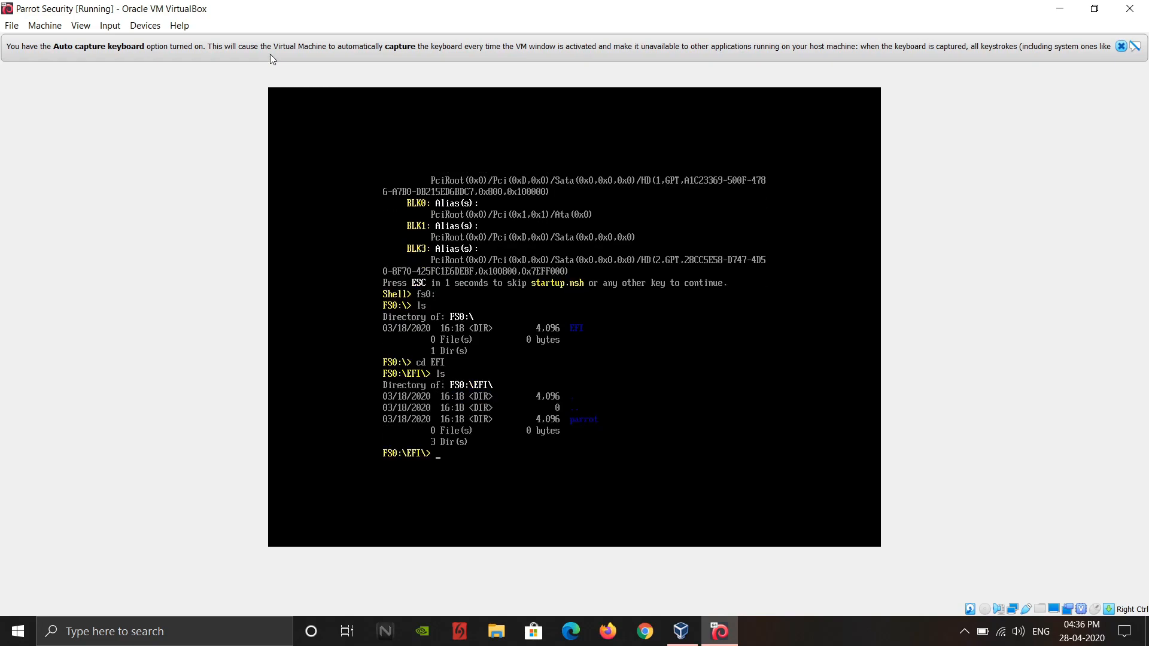
- Change to the parrot directory inside EFI and list its contents
type("cd parrot")
key("Return")
type("ls")
key("Return")
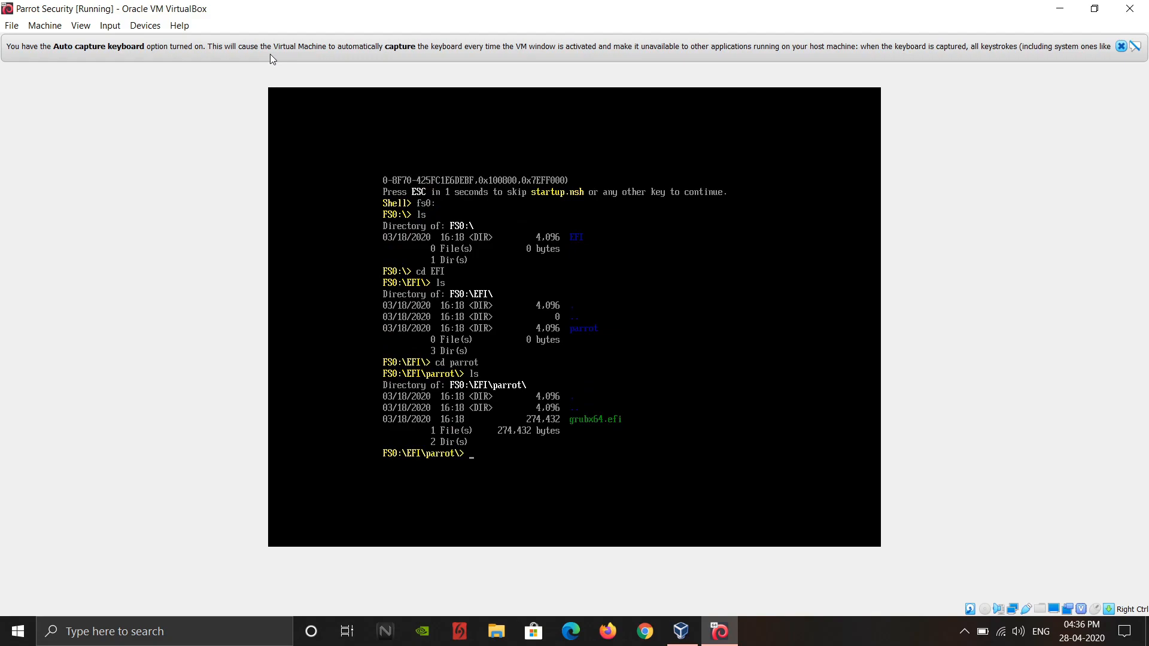
- Run grubx64.efi from the parrot directory to boot the guest system
type("grubx64.efi")
key("Return")
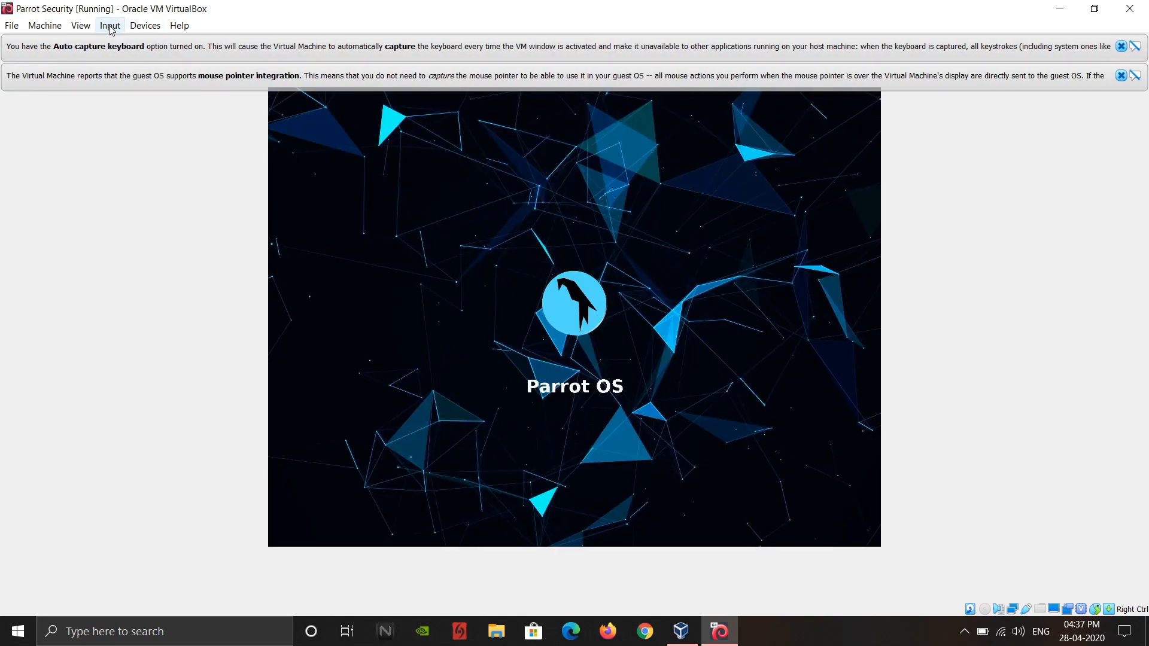
- Switch the running virtual machine to Scaled Mode, dismiss both notification messages and maximize its window
left_click(81, 27)
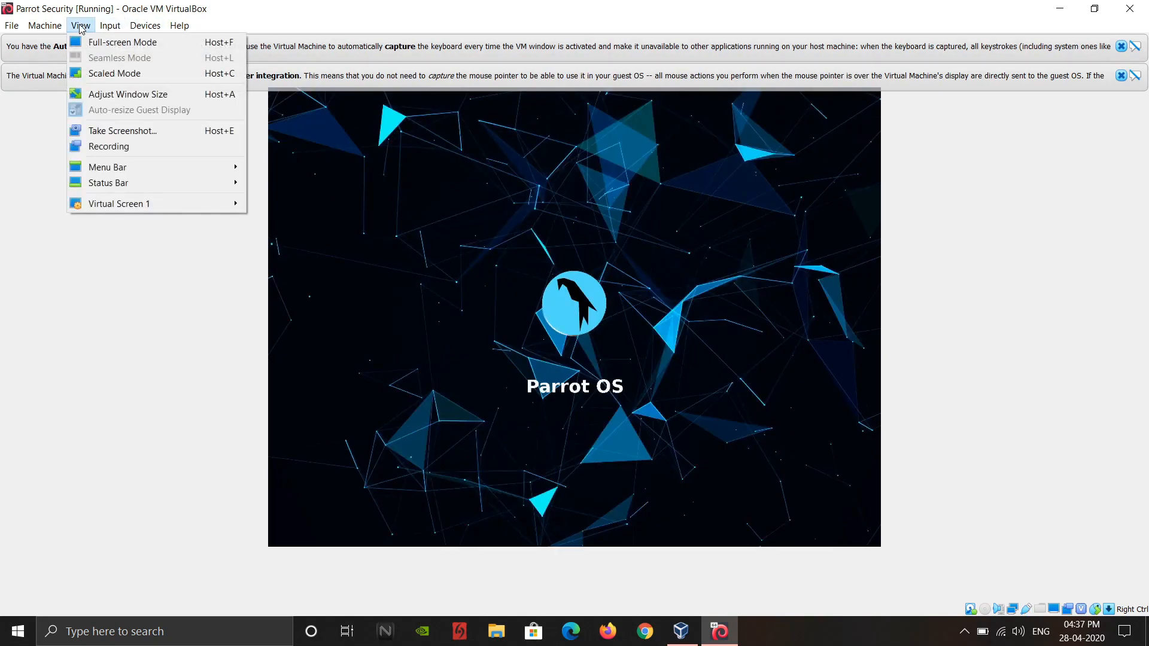
left_click(107, 73)
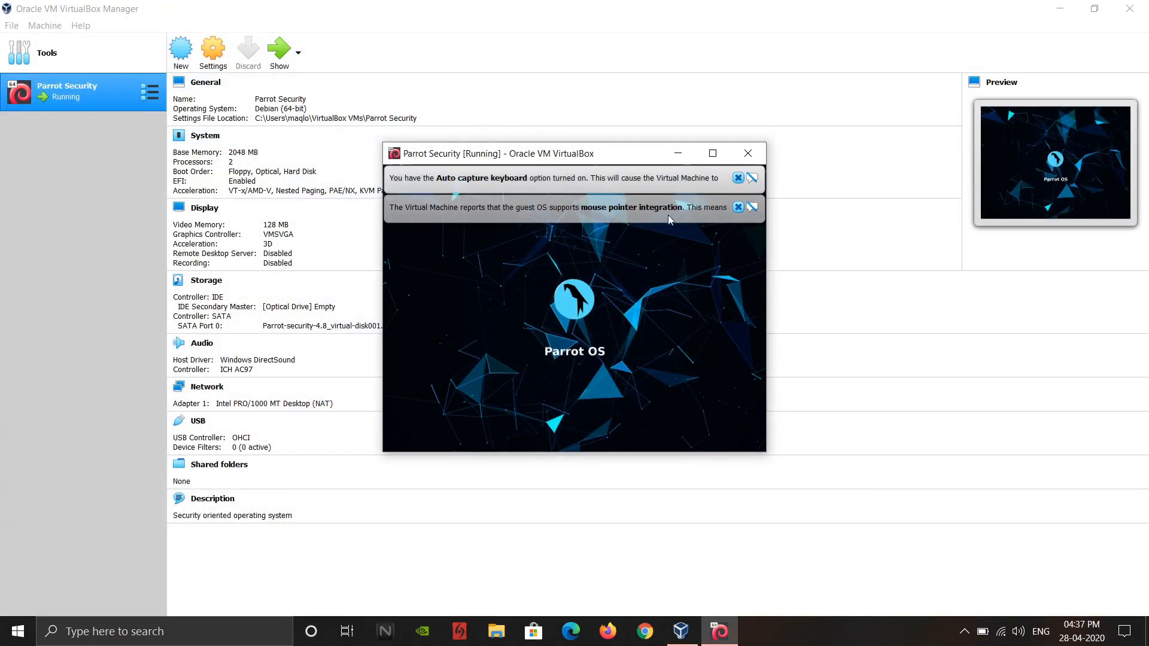
left_click(738, 207)
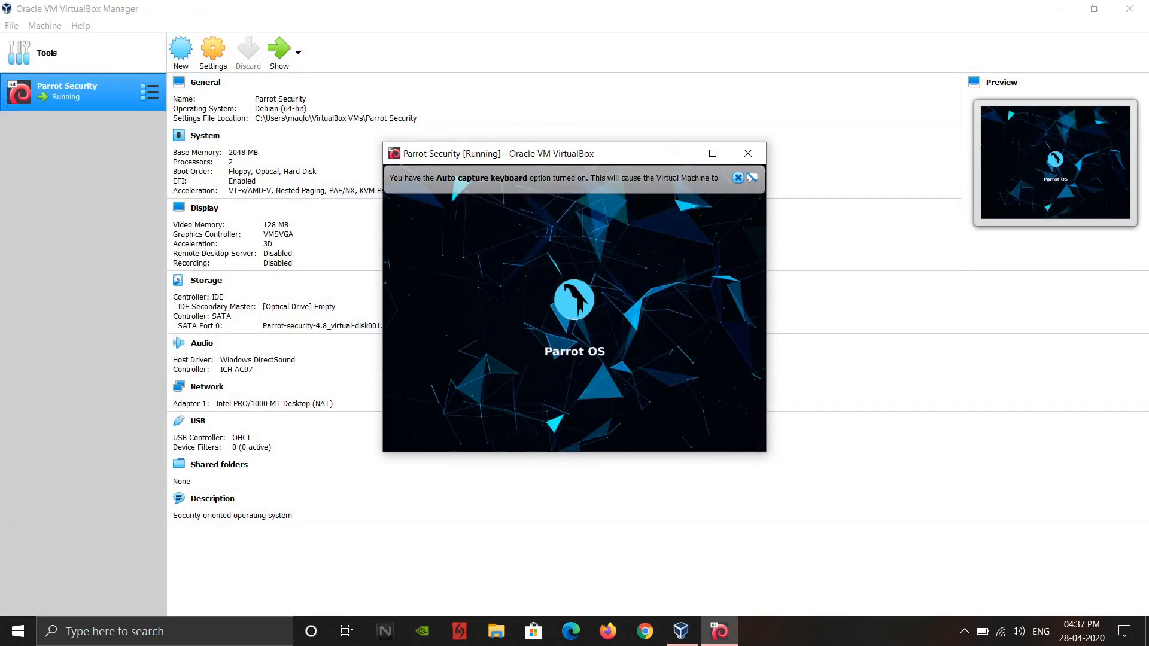
left_click(738, 178)
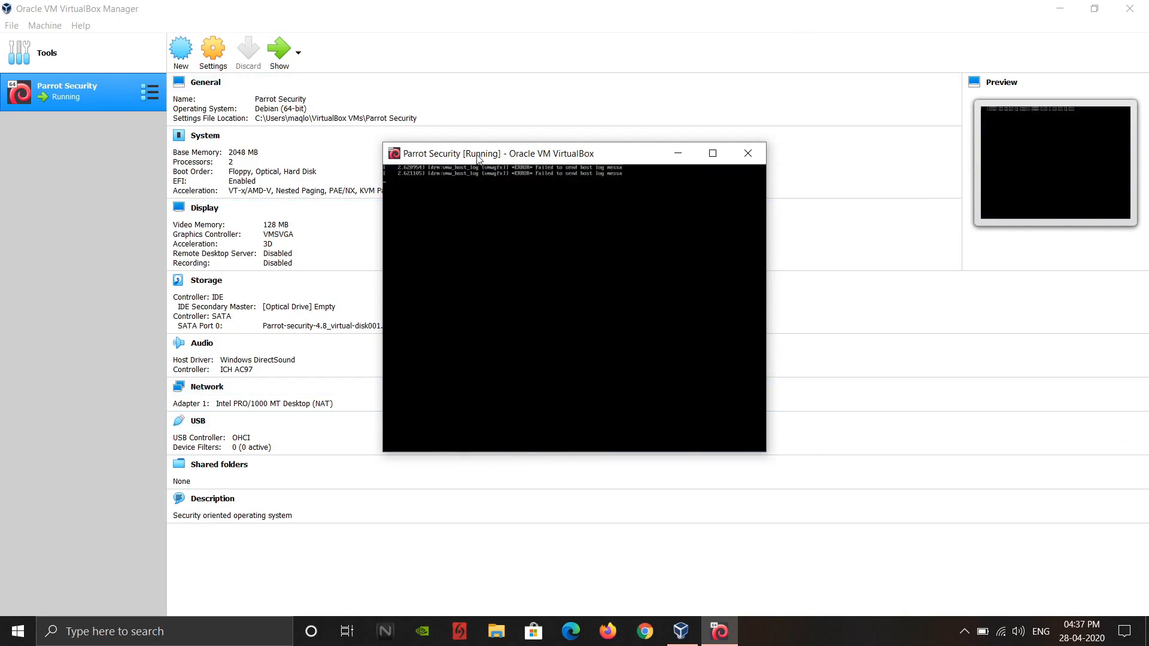
left_click(713, 153)
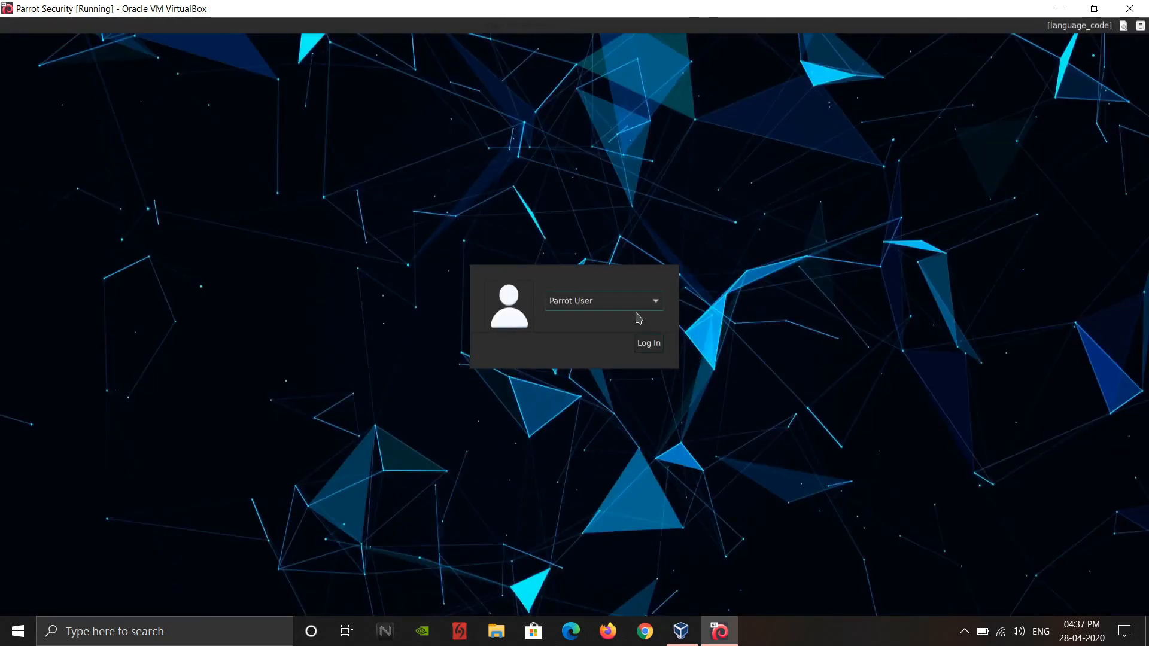
- Log in to the guest desktop as Parrot User and set the United States keyboard layout variant to English (US)
left_click(627, 310)
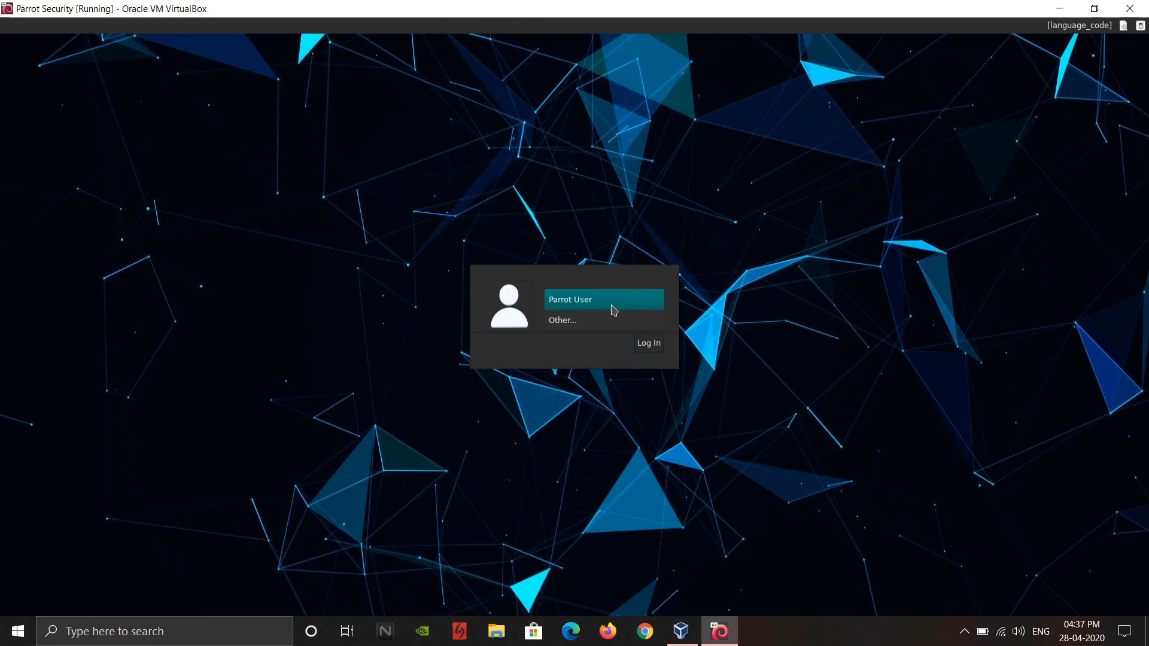
left_click(614, 310)
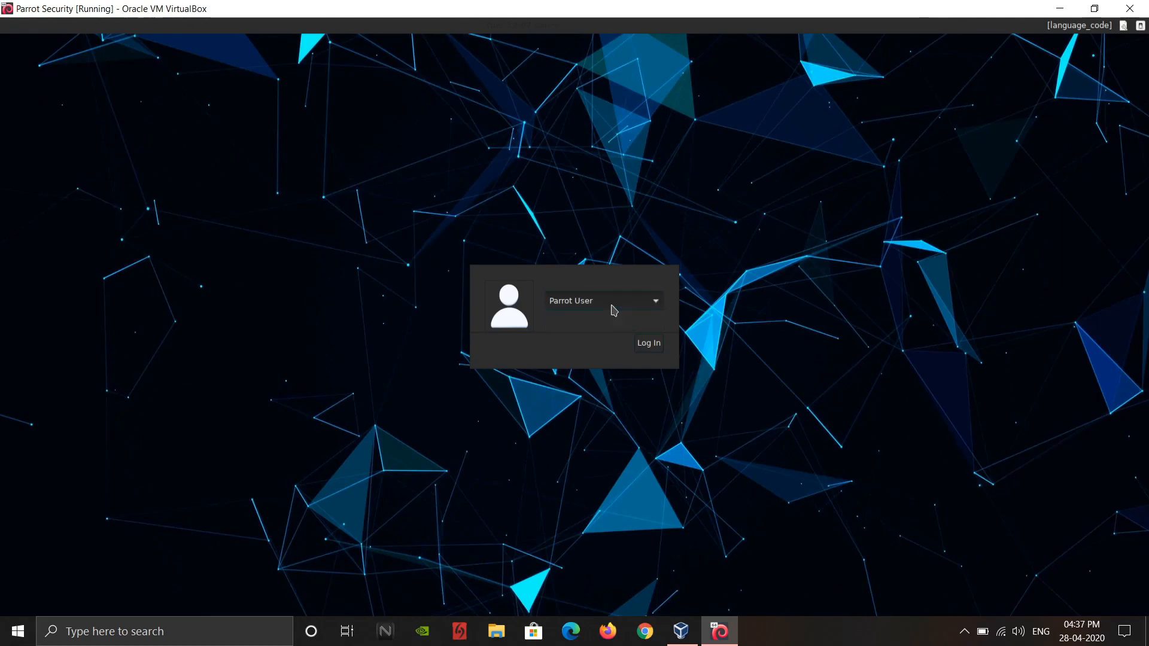
left_click(641, 346)
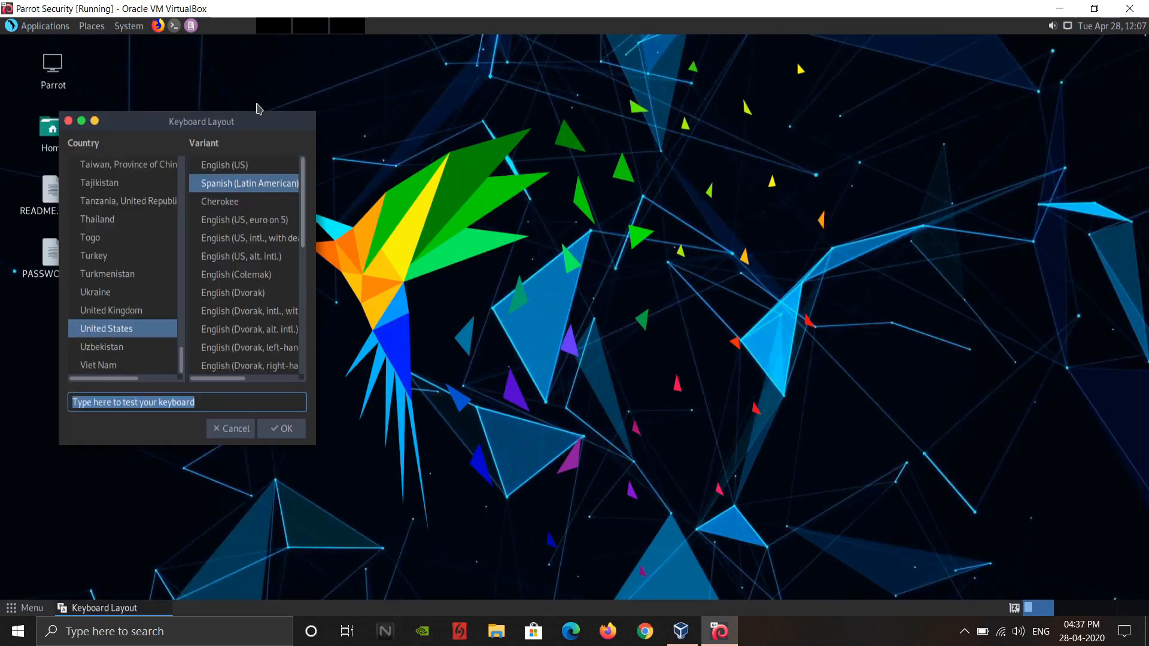
left_click(242, 166)
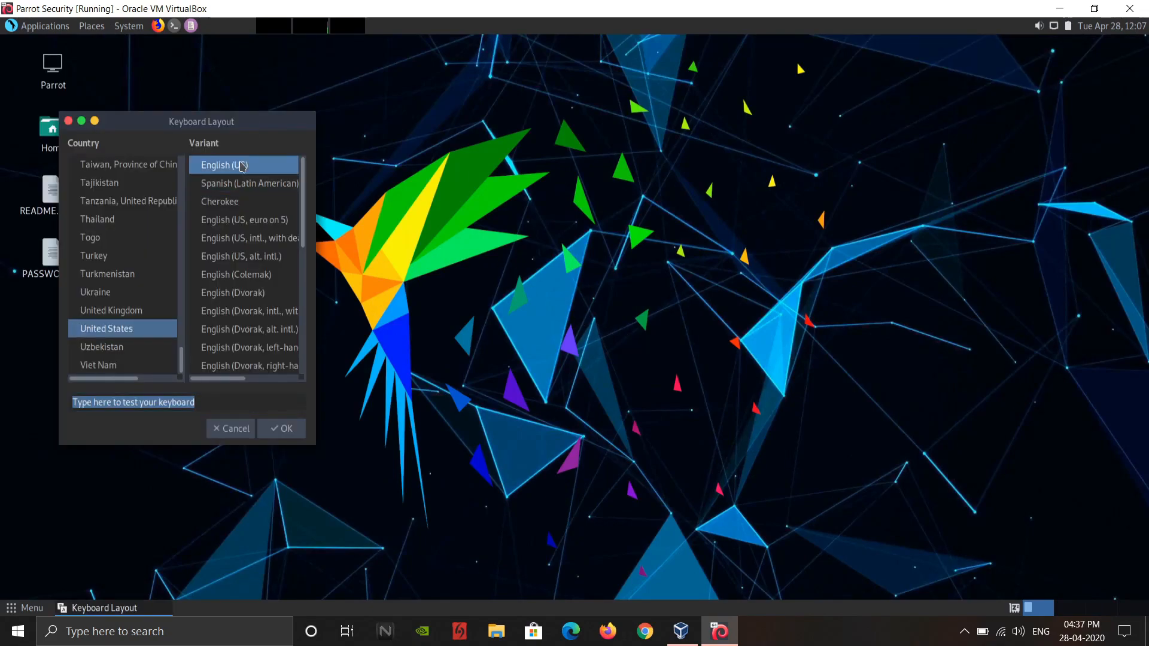
left_click(279, 430)
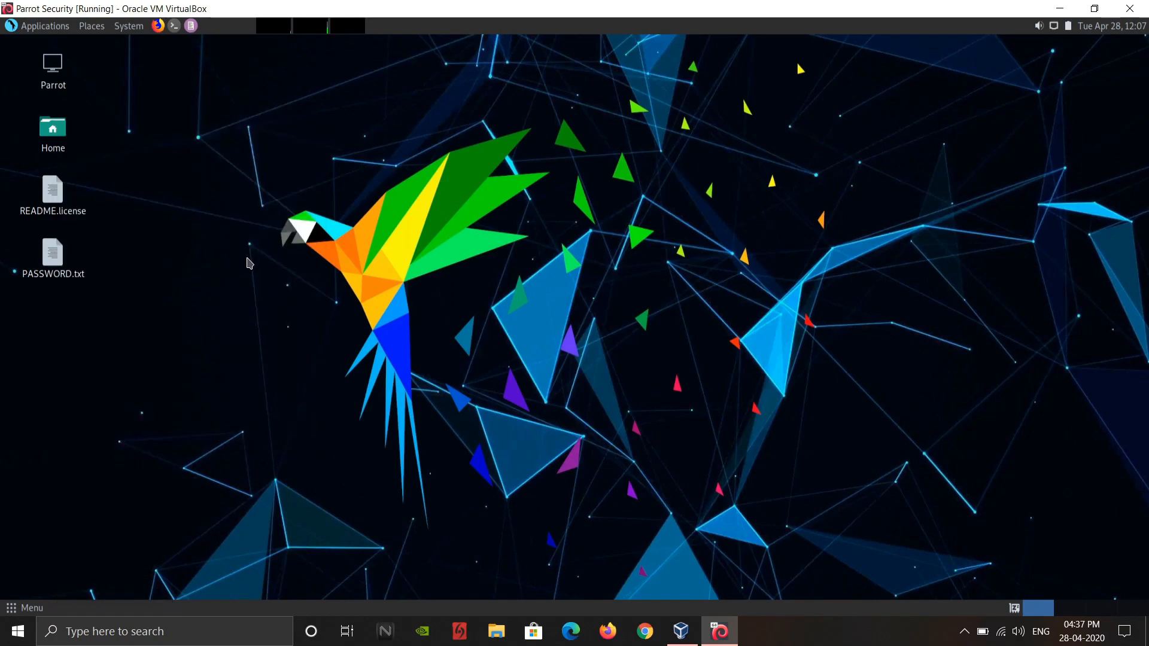
- Open PASSWORD.txt on the desktop to read the default login credentials and close it
double_click(52, 252)
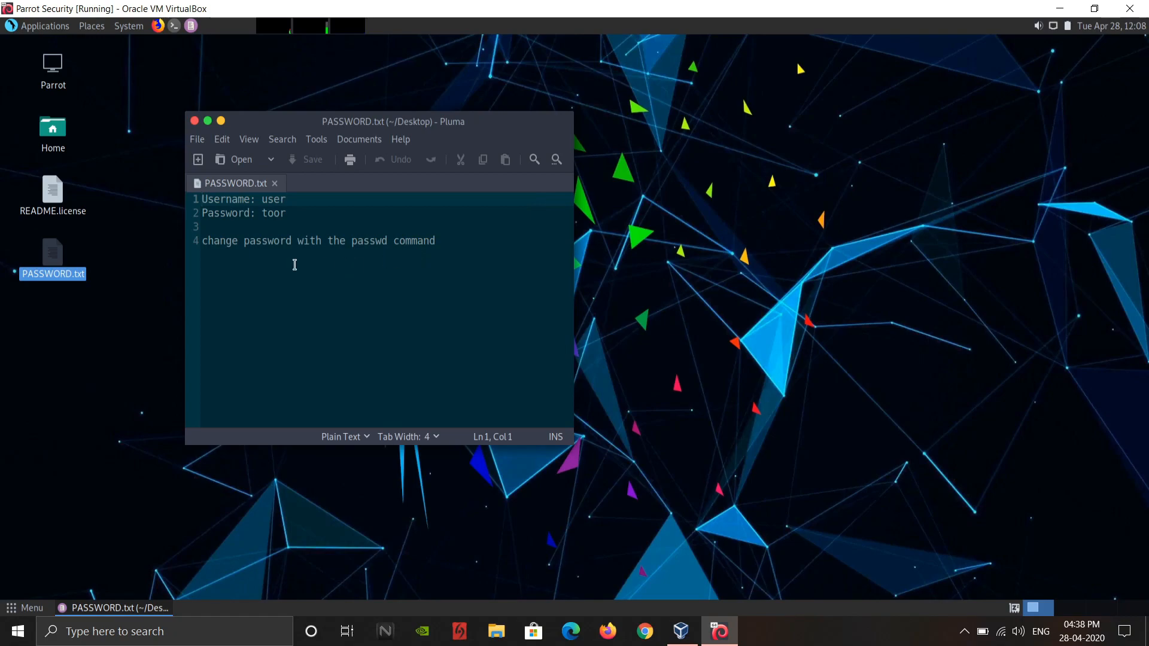
left_click(195, 122)
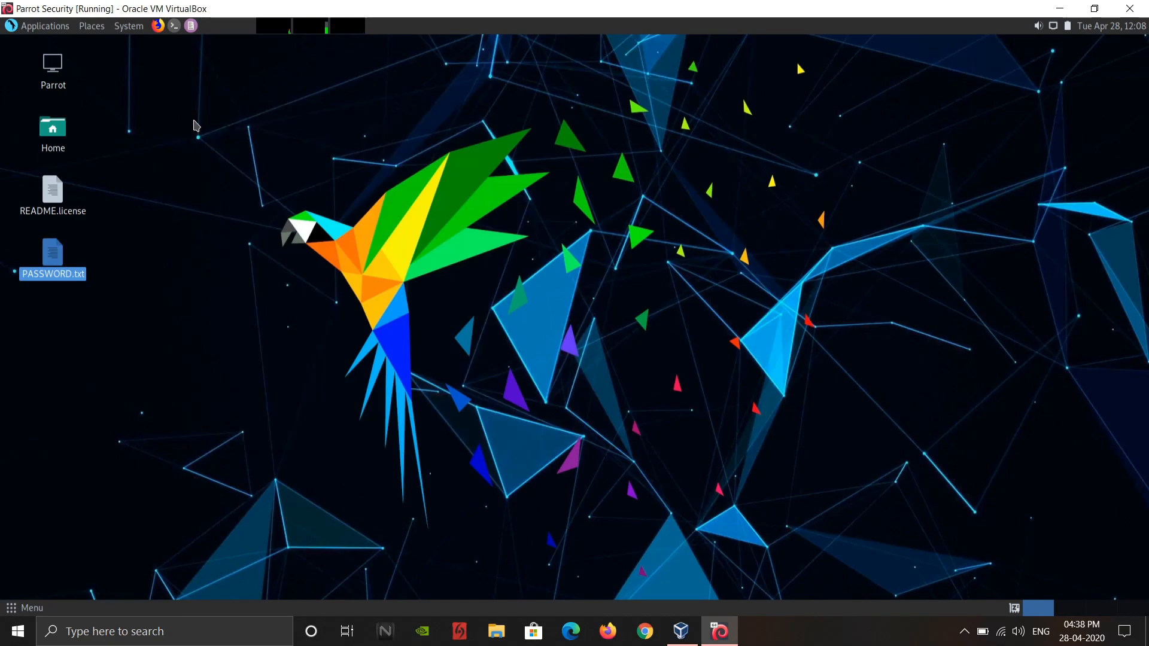